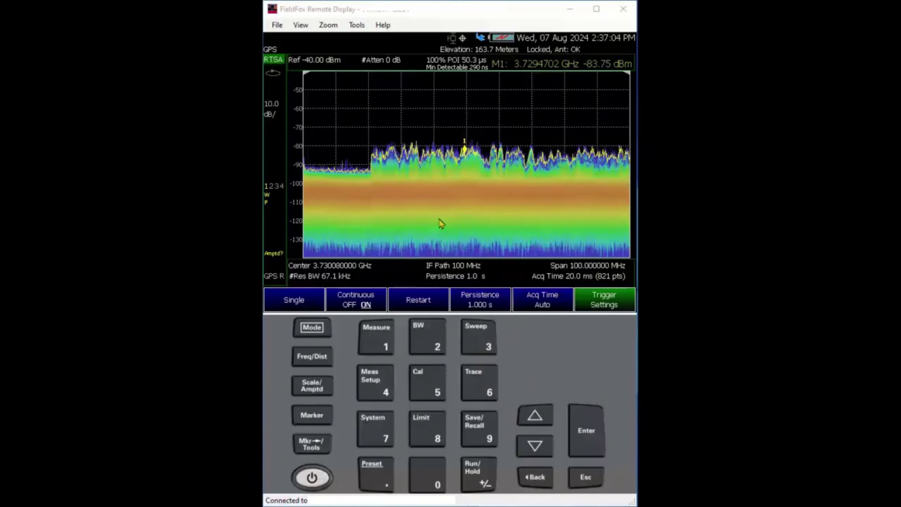
Show the 3.73 GHz, 100 MHz span as a live spectrogram and bring up the Time Markers options.
click(387, 342)
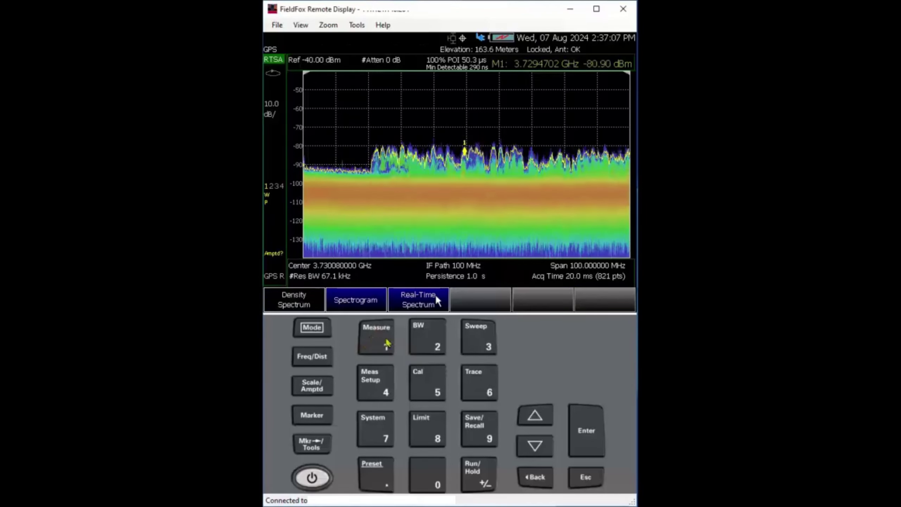
click(355, 299)
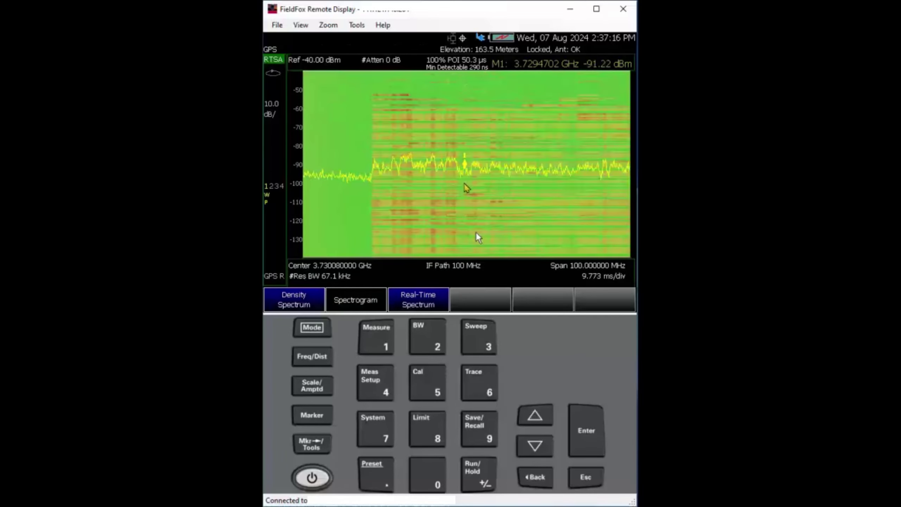
click(313, 417)
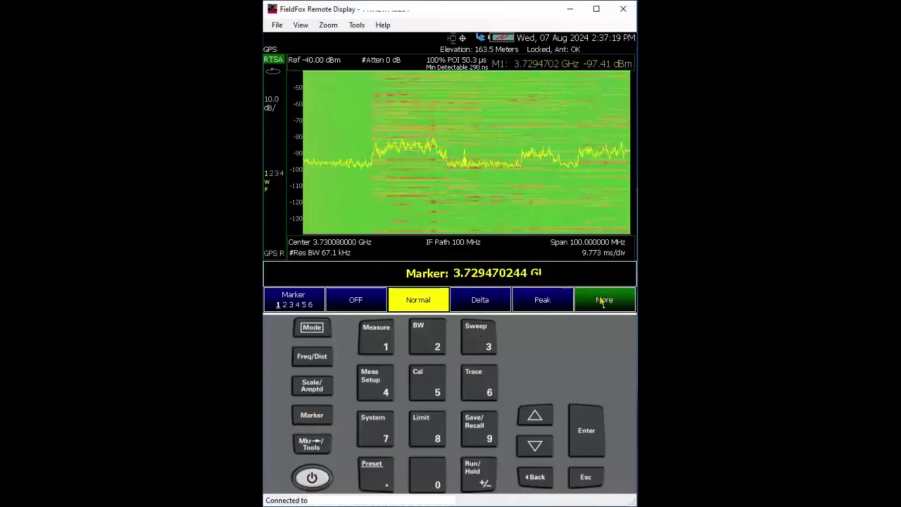
click(603, 300)
click(600, 301)
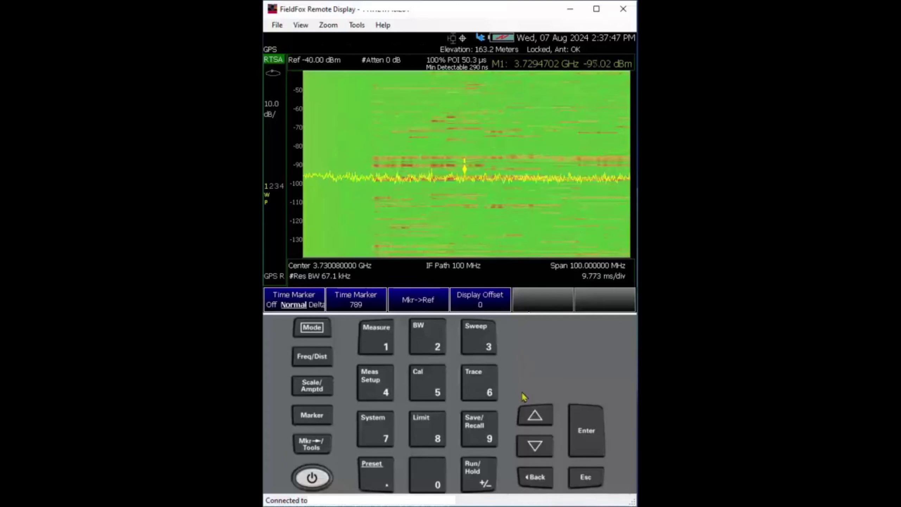
Launch the 5G NR over-the-air scanner from the OTA instrument modes.
click(322, 334)
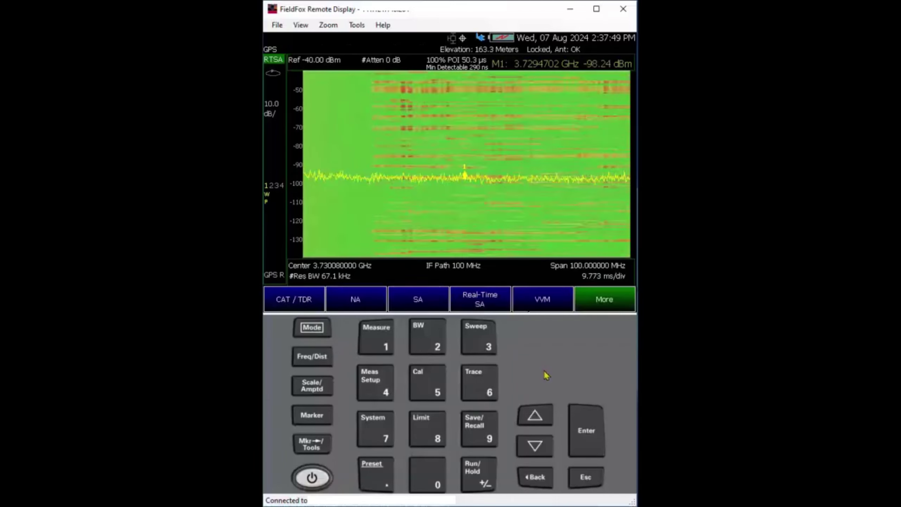
click(604, 301)
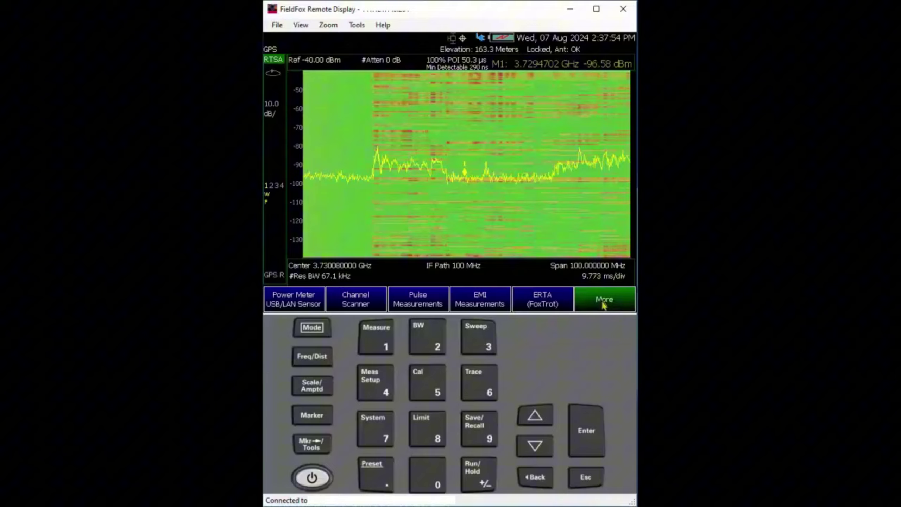
click(603, 304)
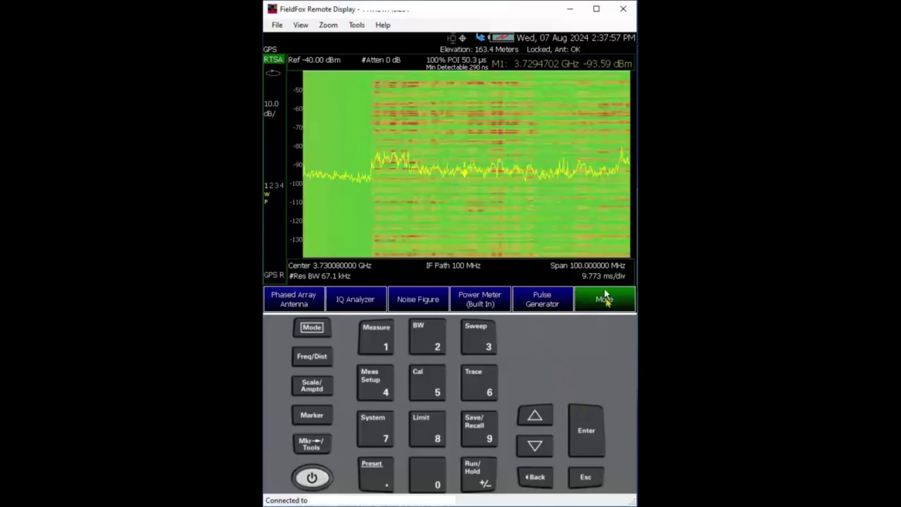
click(604, 299)
click(292, 298)
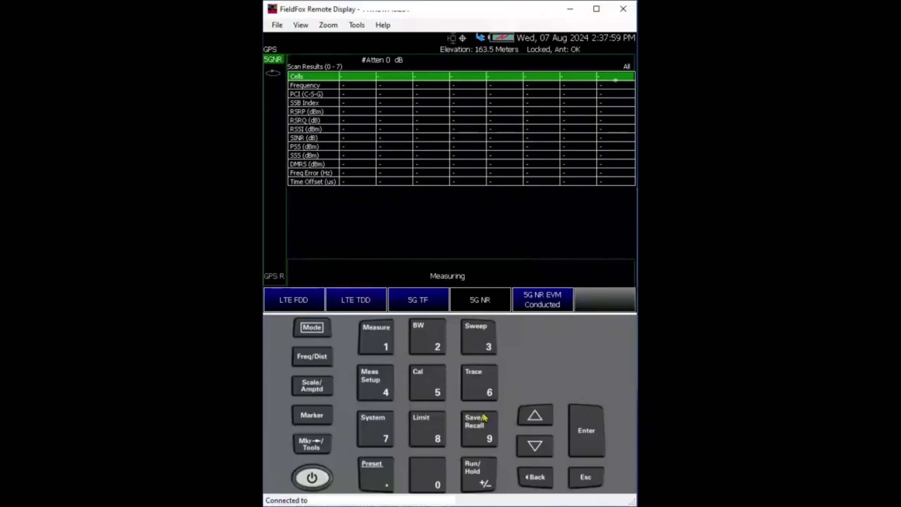
Check the scan center frequency, leaving it at 3.73008 GHz.
click(312, 361)
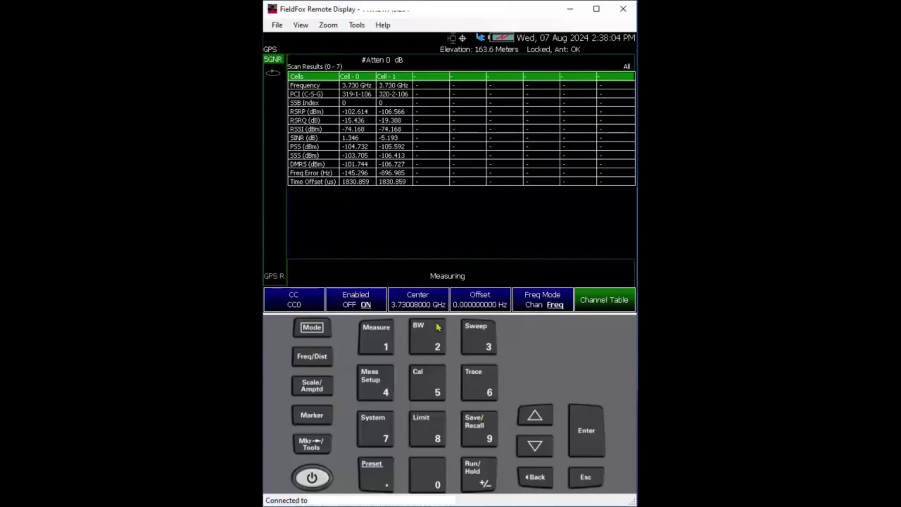
click(424, 300)
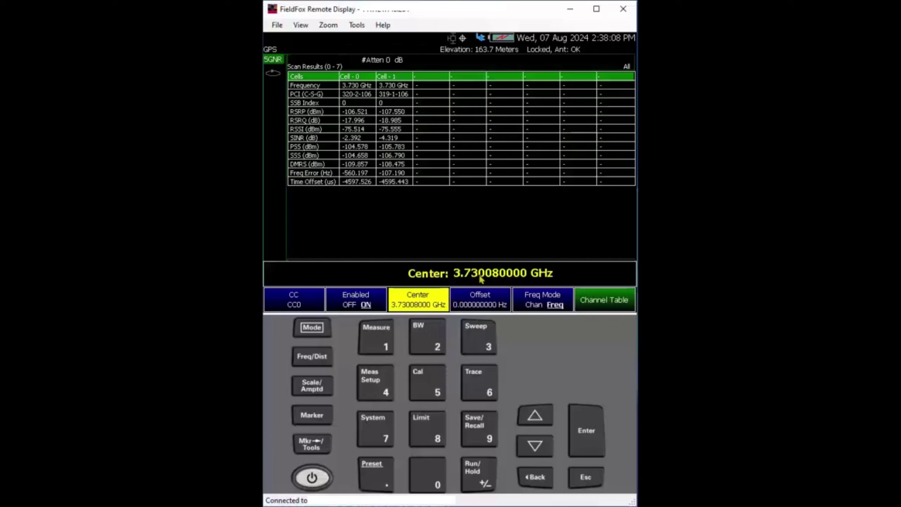
click(582, 483)
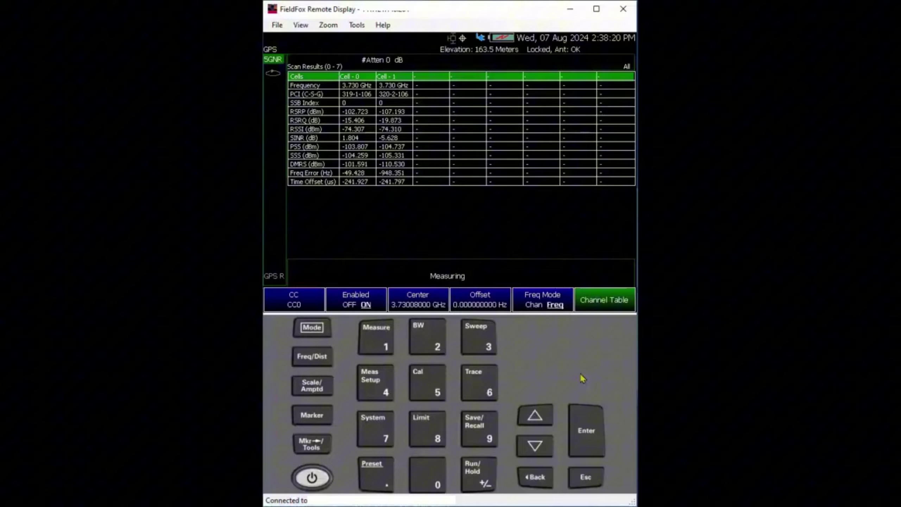
Switch to channel entry and set the sync raster center to 3730.08 MHz (ARFCN 648672, GSCN 8006).
click(534, 305)
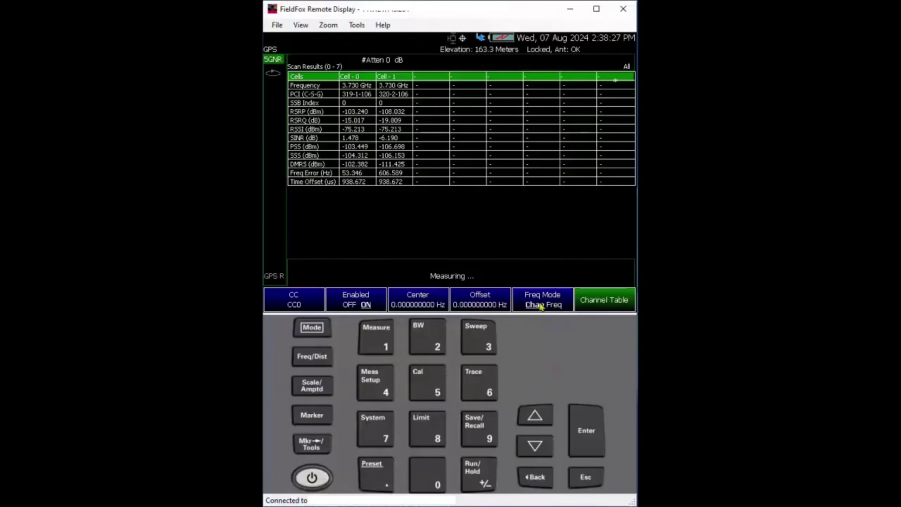
click(614, 303)
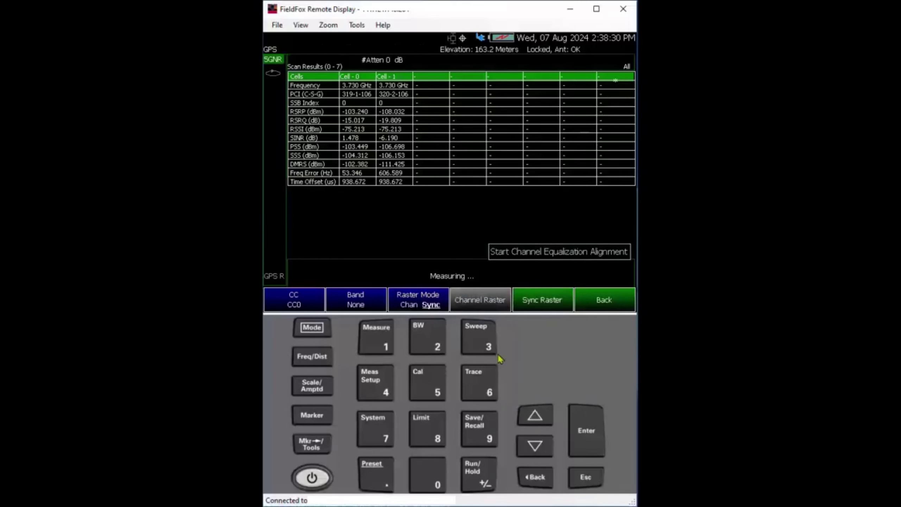
click(531, 307)
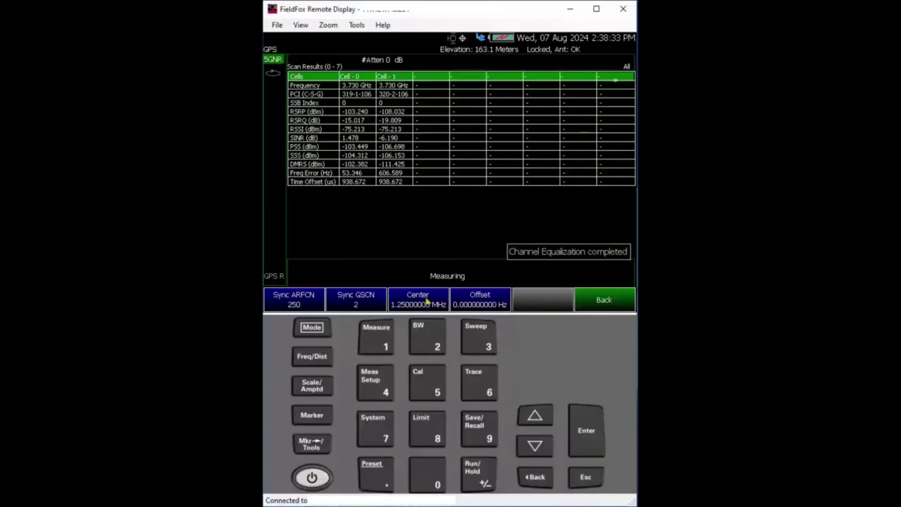
text(3730)
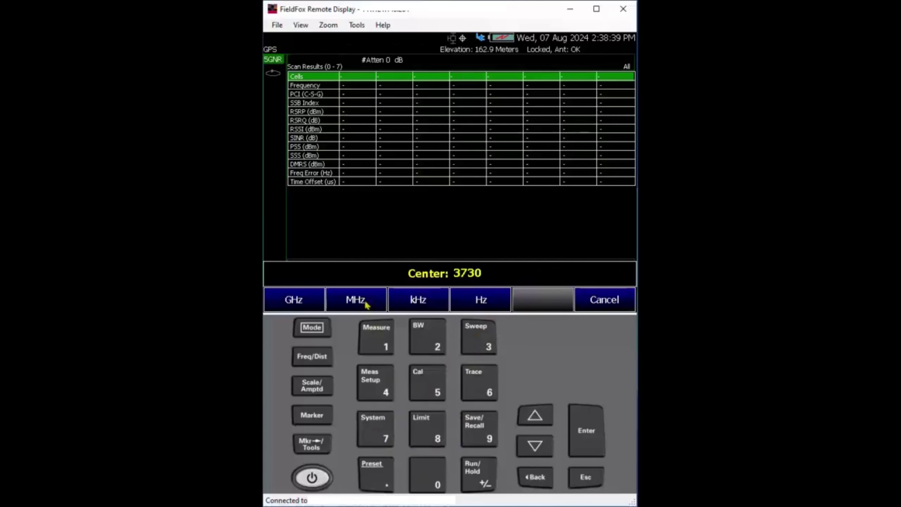
click(366, 304)
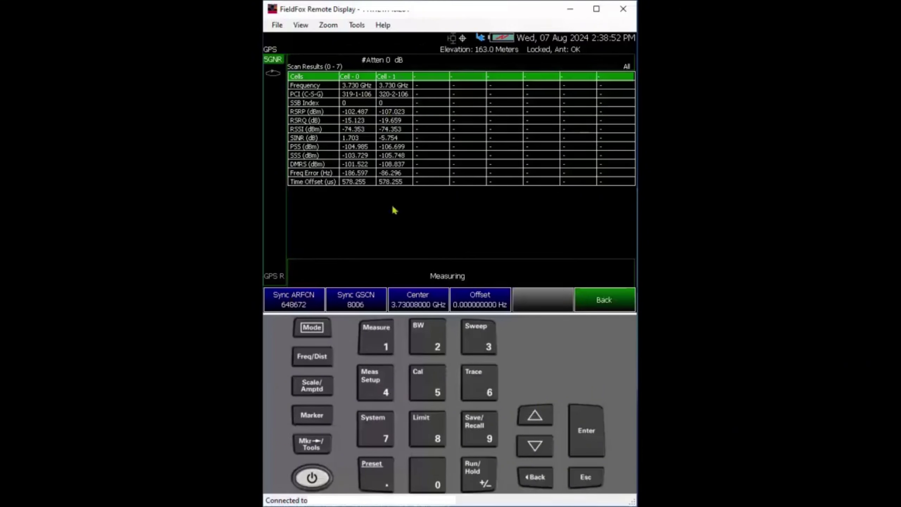
click(543, 300)
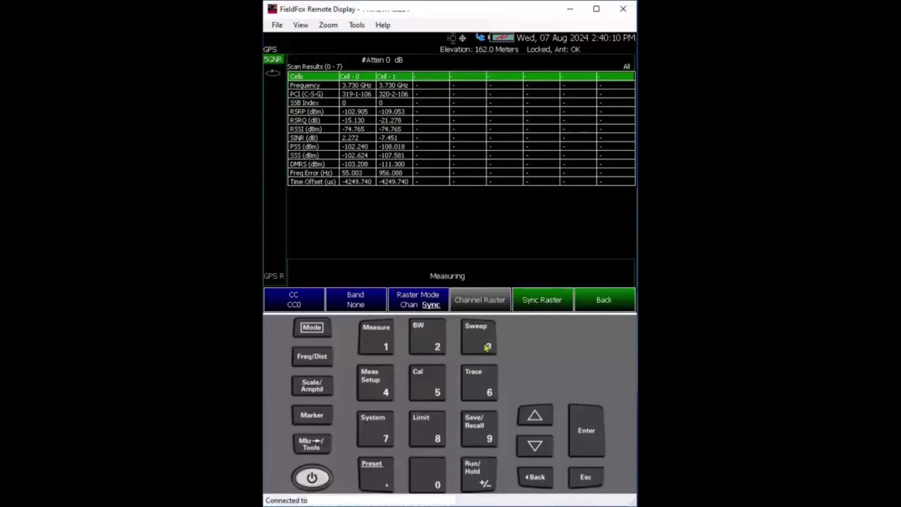
Make the scan trigger Periodic, synced to 1 PPS GNSS, with 20 ms period and 0 s offset.
click(465, 350)
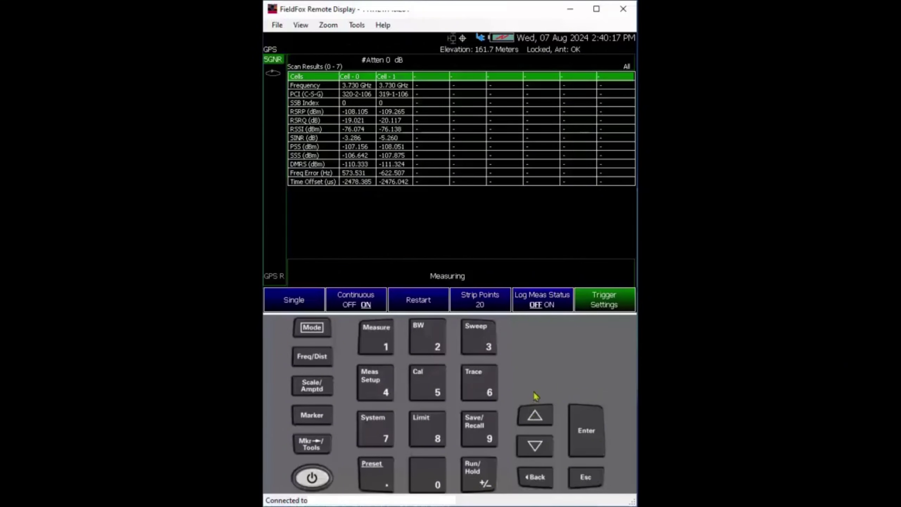
click(604, 304)
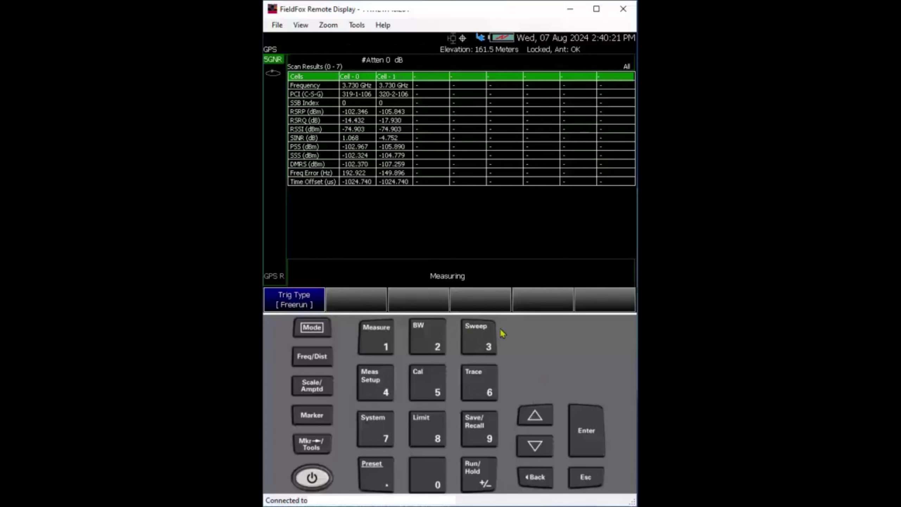
click(489, 334)
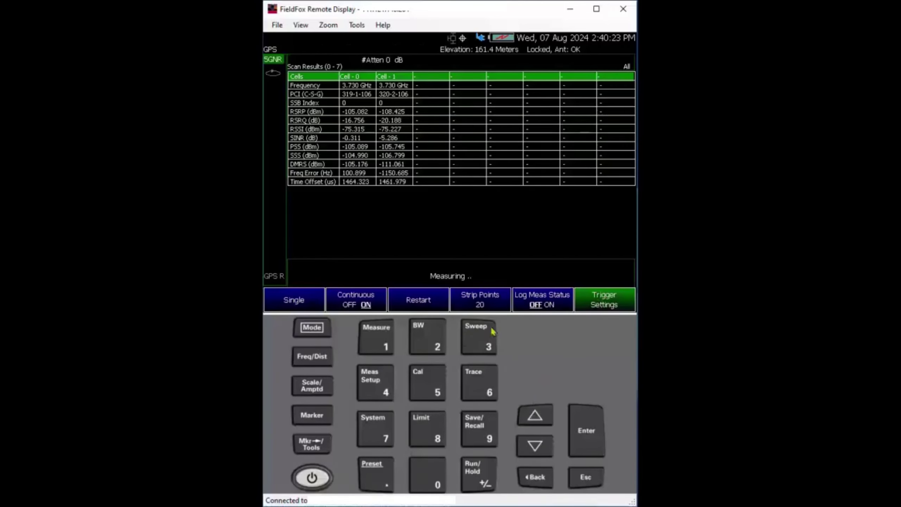
click(621, 306)
click(293, 299)
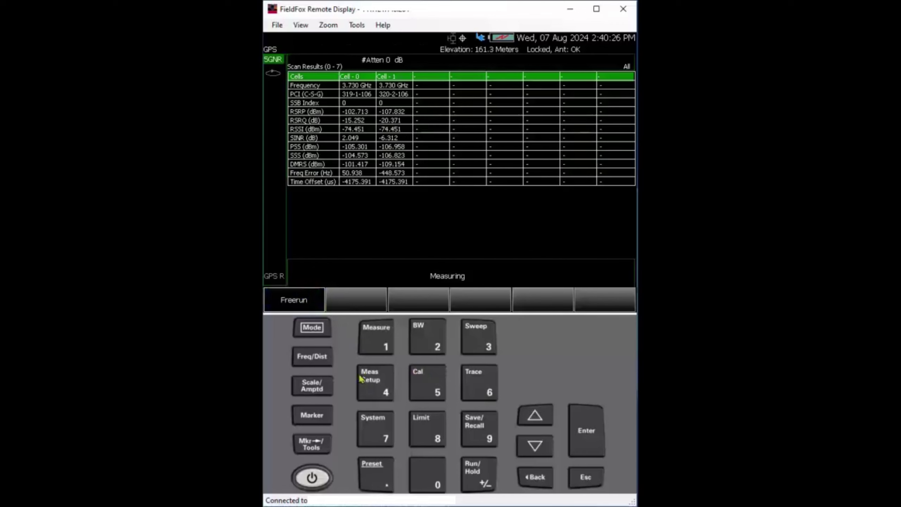
click(415, 301)
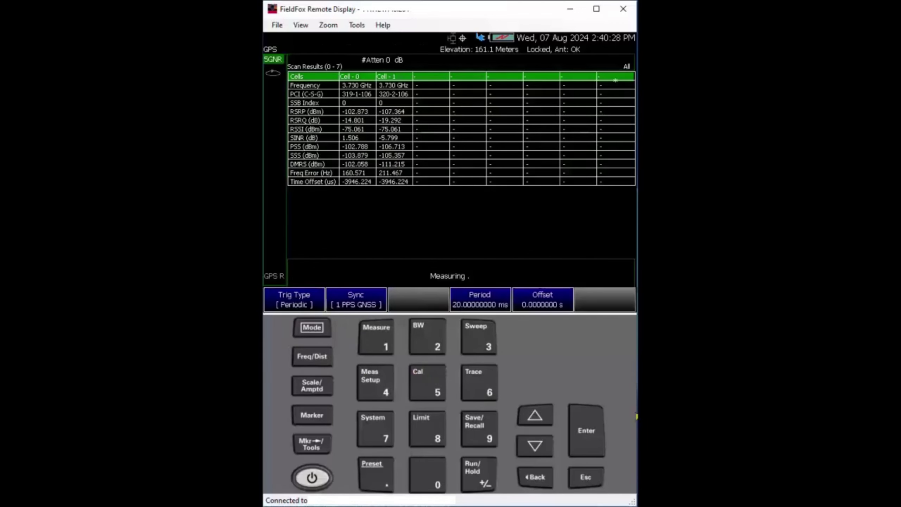
click(354, 305)
click(311, 304)
click(355, 303)
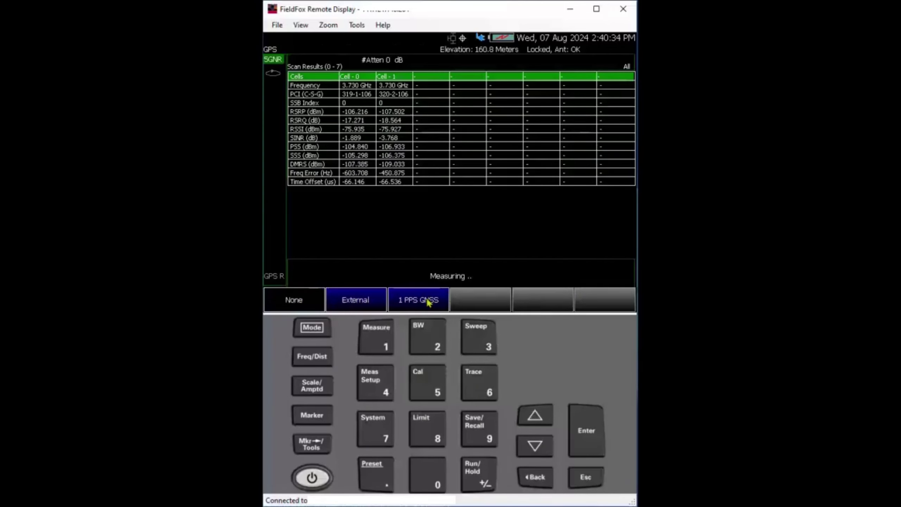
click(427, 302)
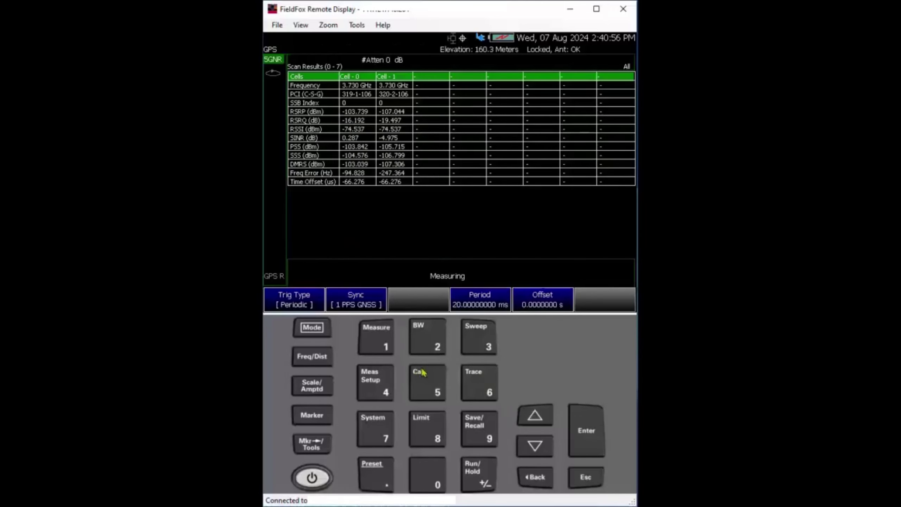
click(313, 357)
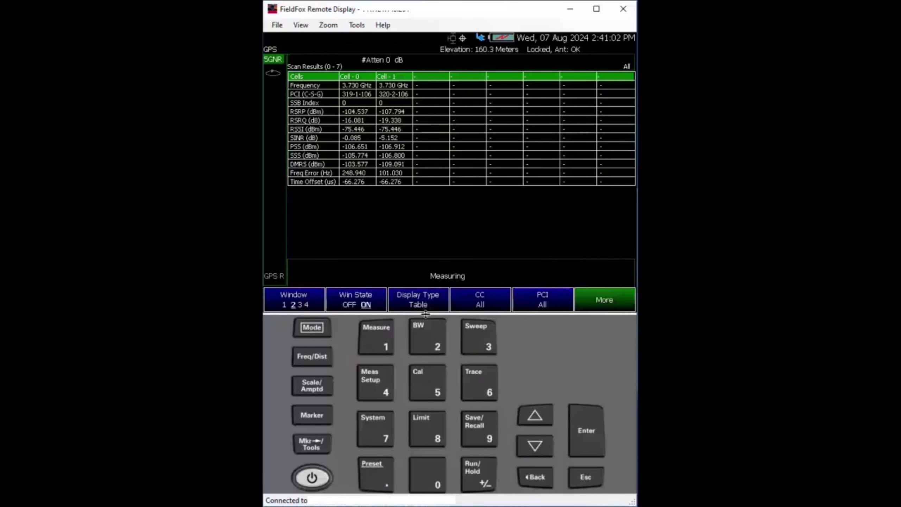
click(419, 296)
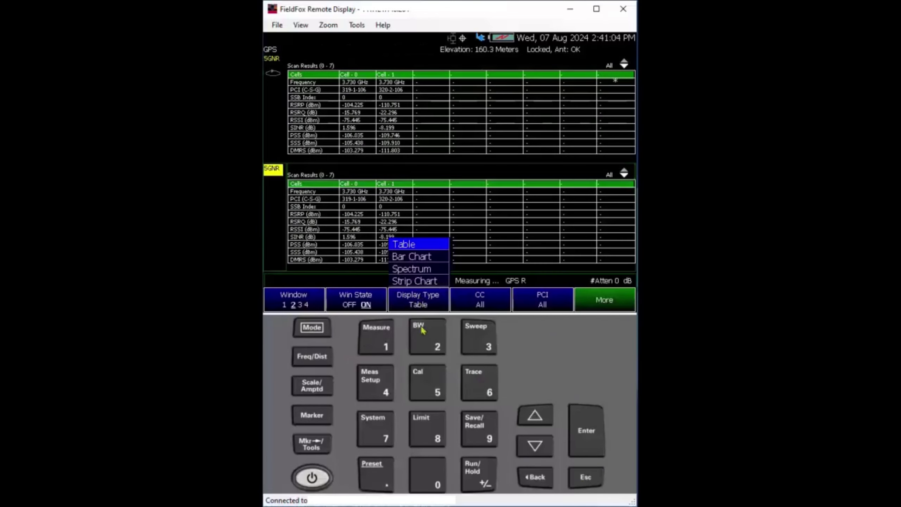
click(418, 261)
click(587, 430)
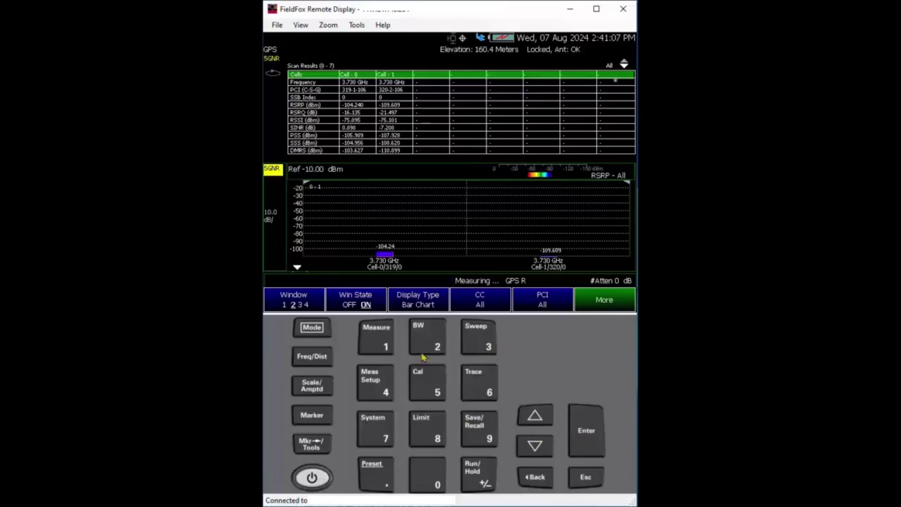
click(319, 383)
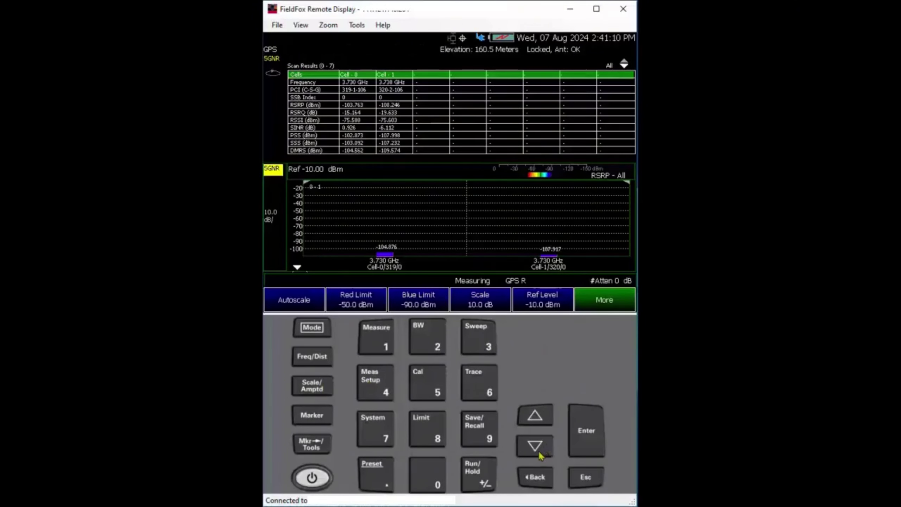
click(546, 296)
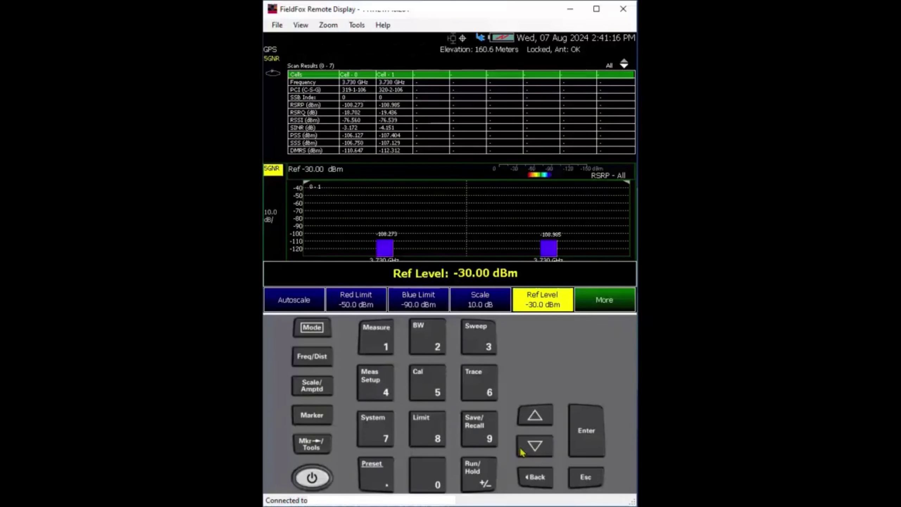
click(603, 476)
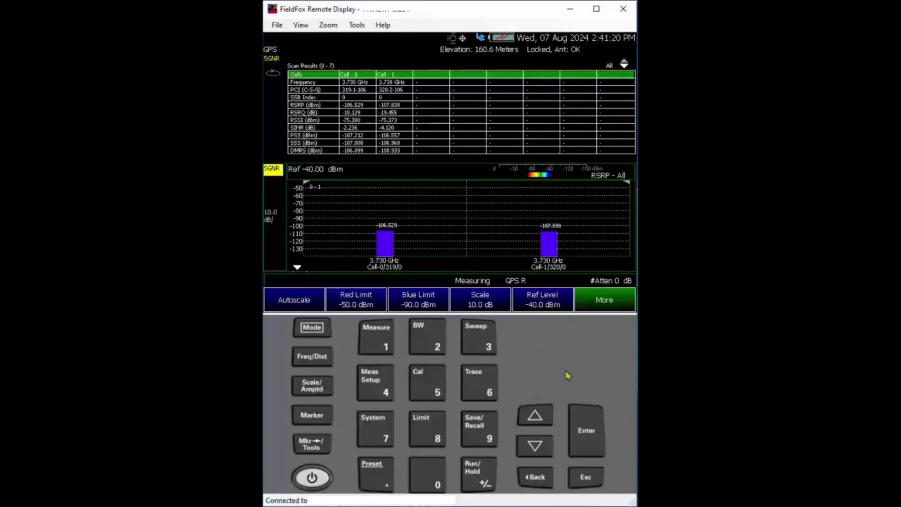
click(431, 324)
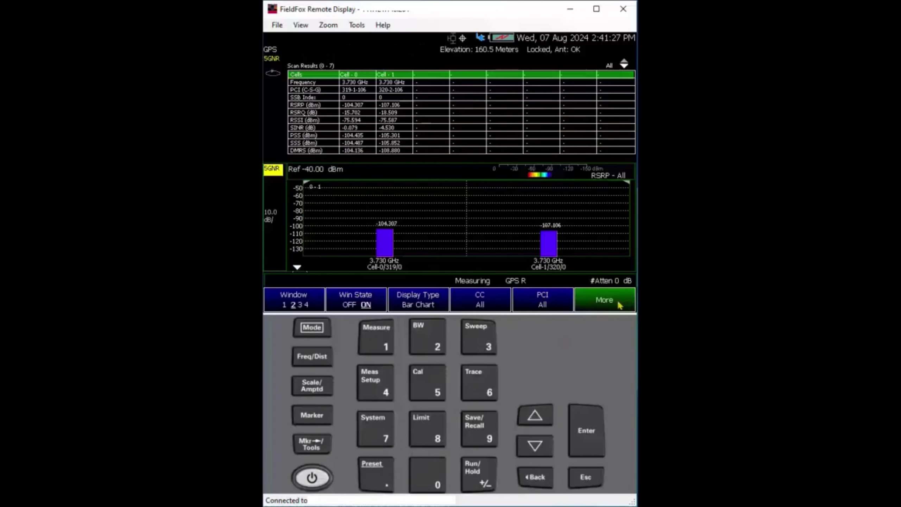
click(619, 305)
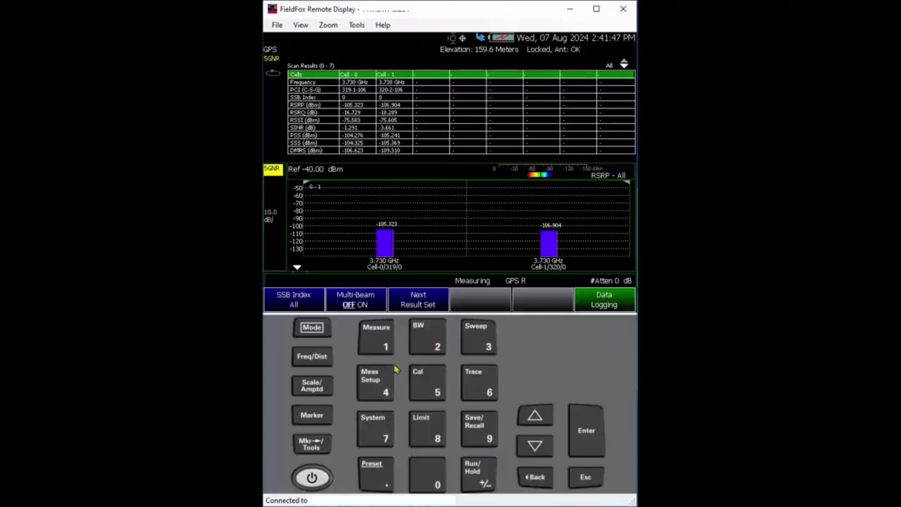
Open the measurement mode list to switch to spectrum analyzer (SA) mode.
click(317, 328)
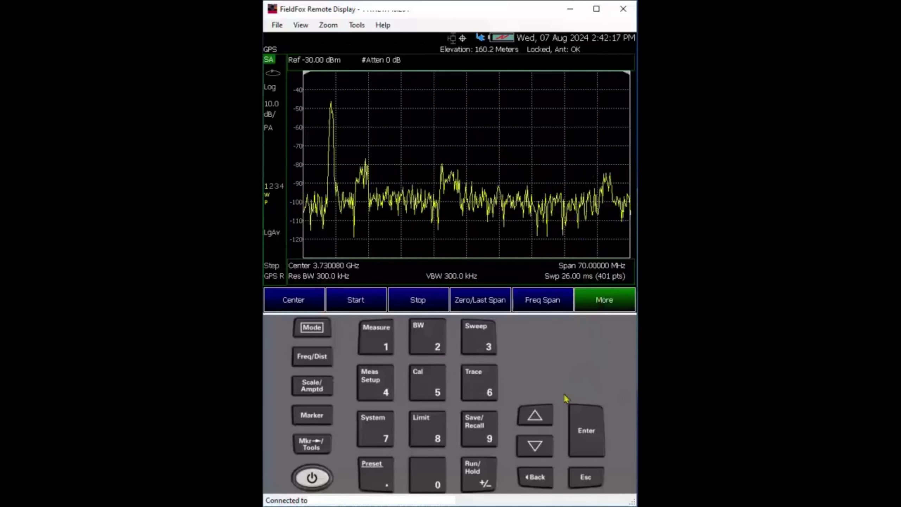
Switch to zero span at 3.730080 GHz with a 100 ms sweep time.
click(475, 302)
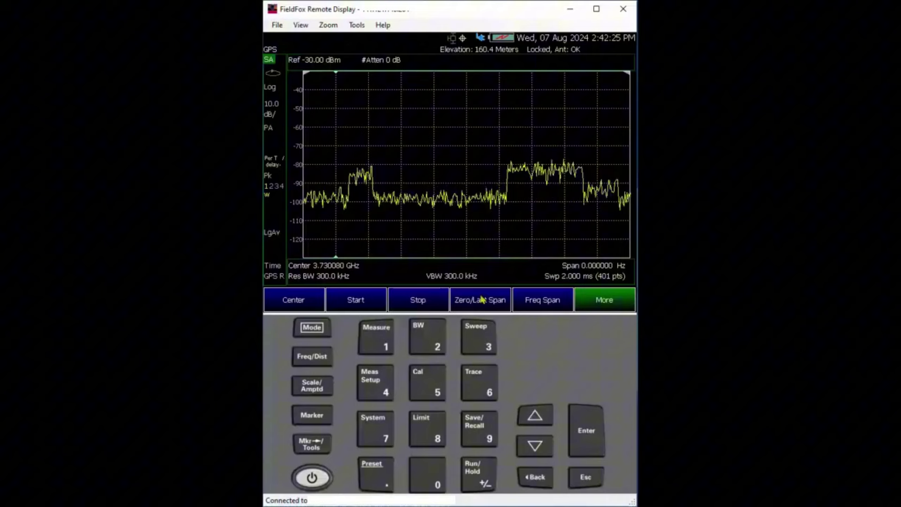
click(485, 343)
click(380, 341)
click(427, 476)
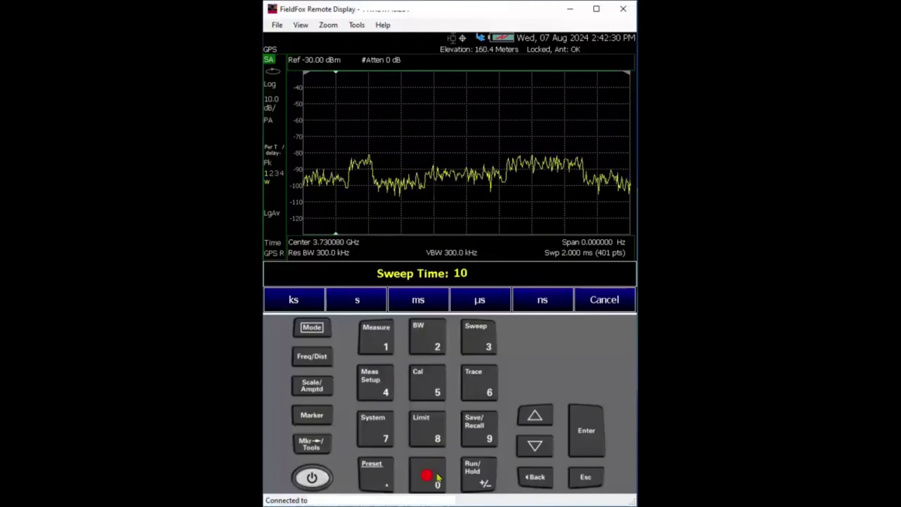
click(427, 475)
click(417, 299)
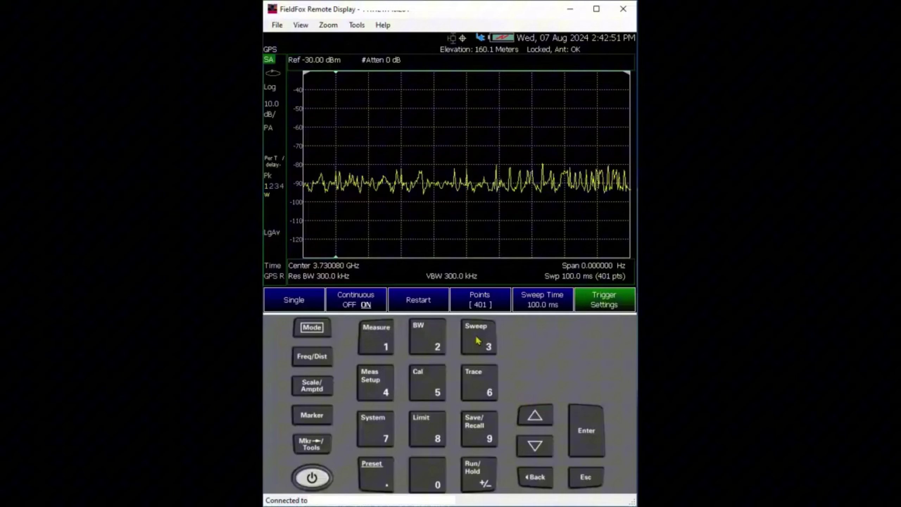
Keep the trigger sync source at 1 PPS GNSS.
click(604, 302)
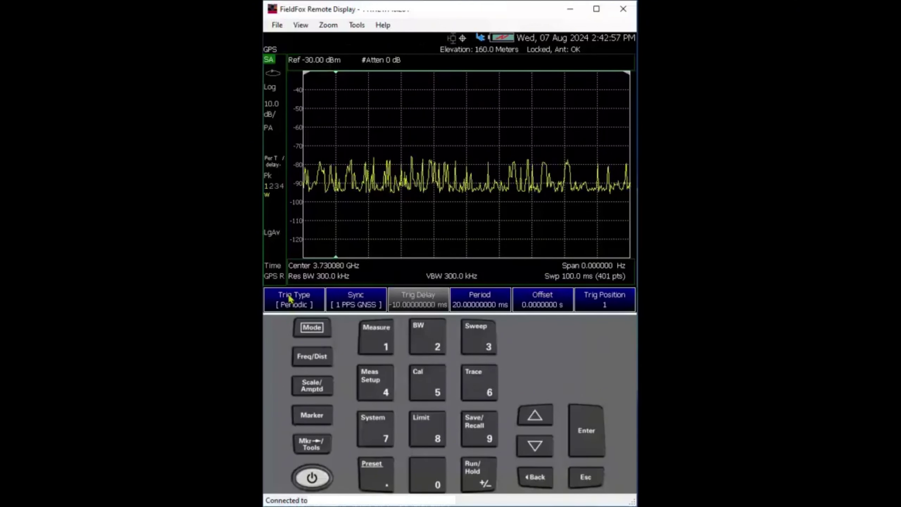
click(357, 302)
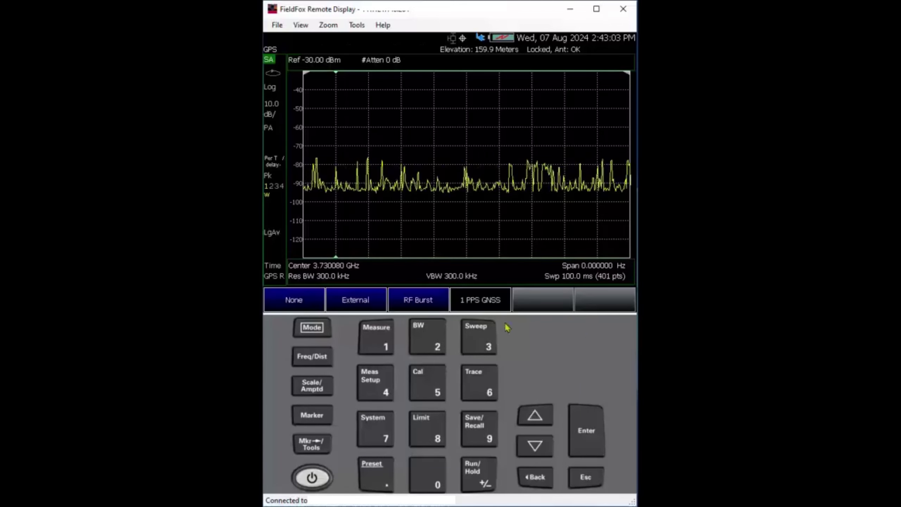
click(480, 300)
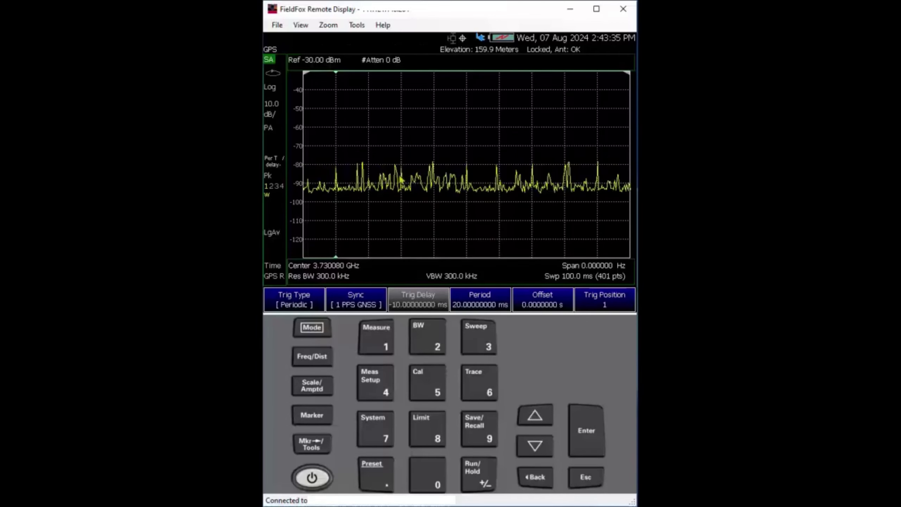
Shorten the sweep time to 30 ms.
click(478, 337)
click(542, 300)
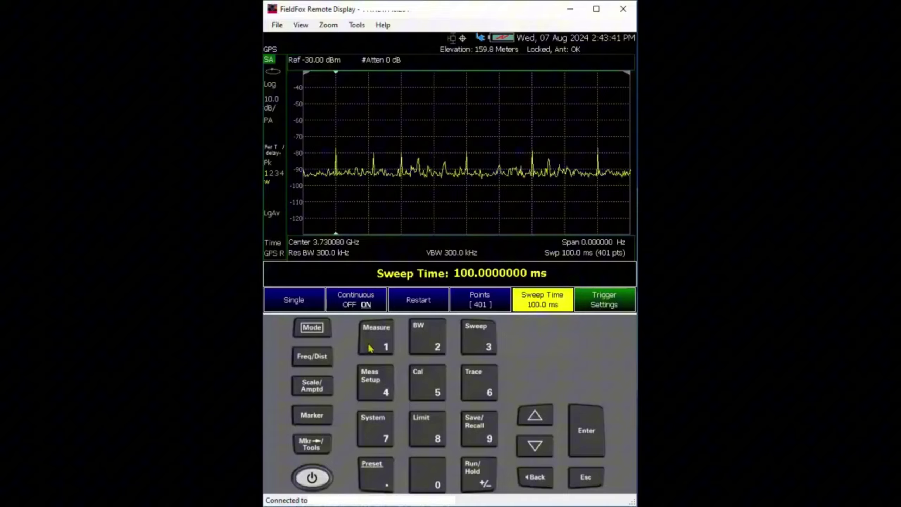
click(480, 350)
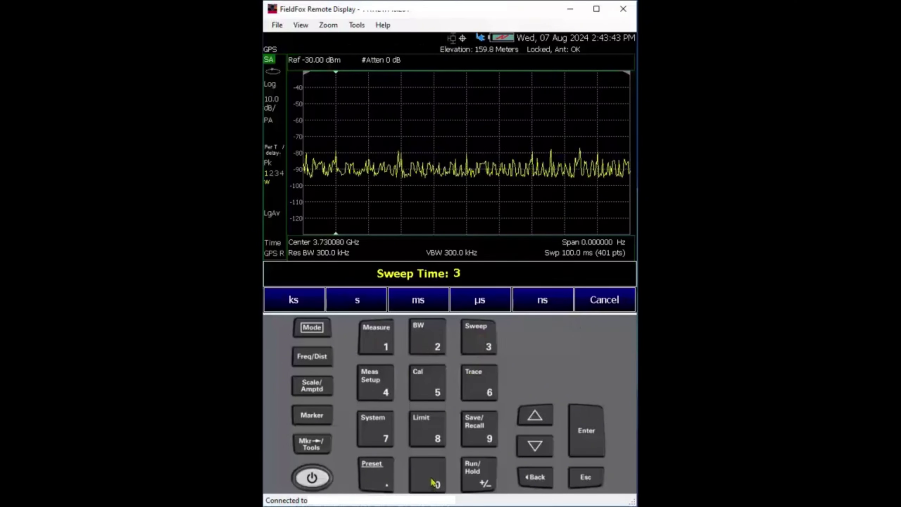
click(419, 301)
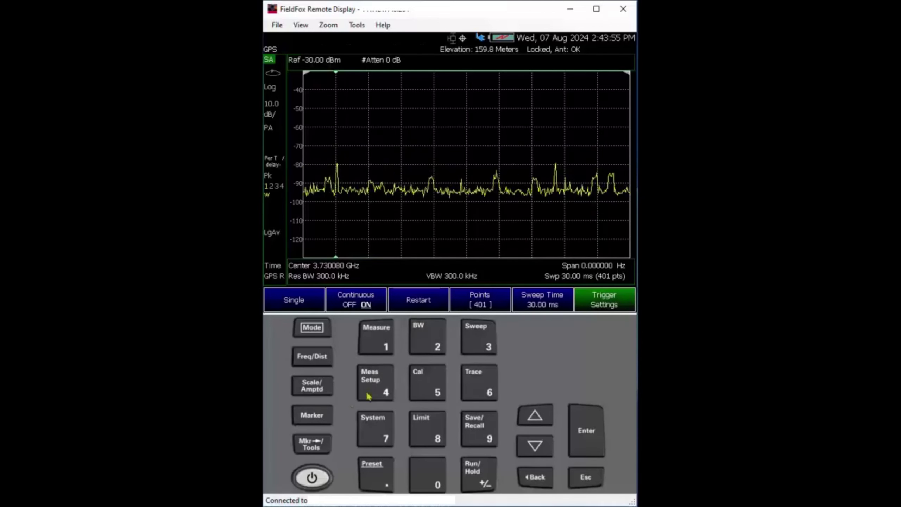
Add a delta marker 20 ms from marker 1 on the zero-span trace.
click(320, 412)
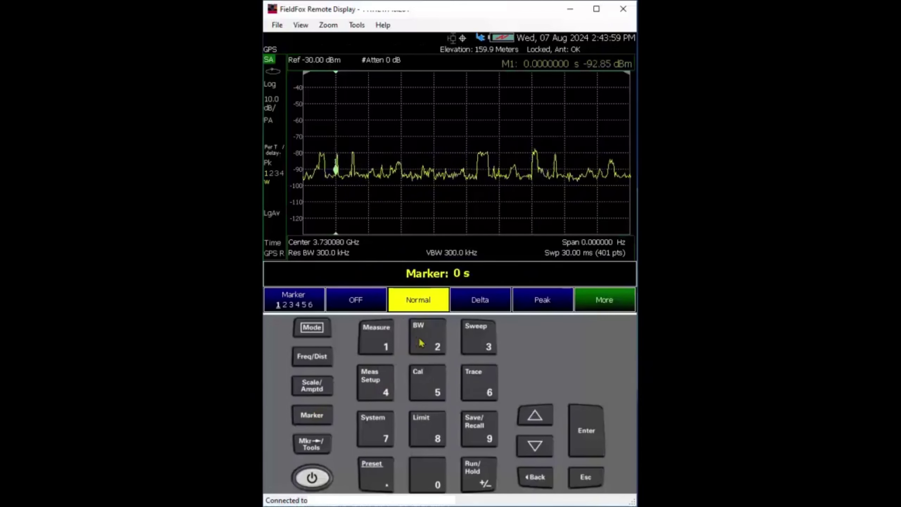
key(F4)
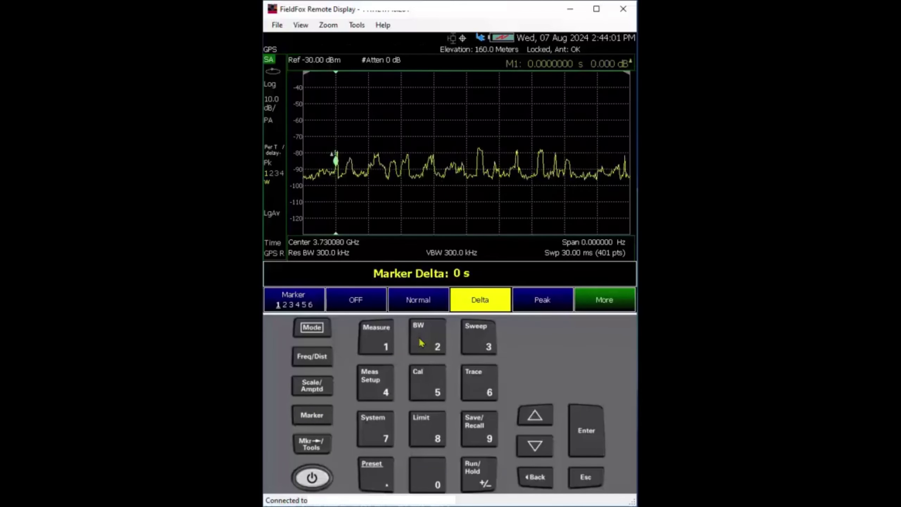
scroll(420, 343, up, 20)
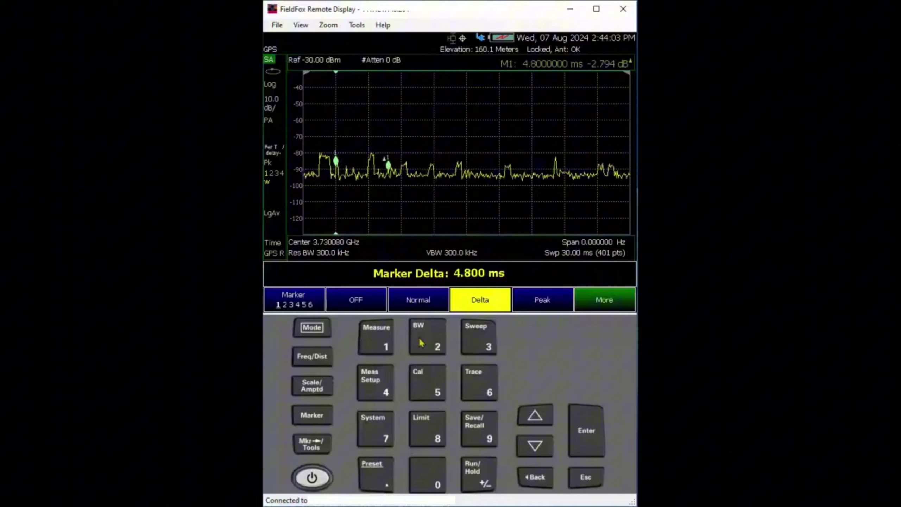
scroll(420, 342, up, 1)
text(20)
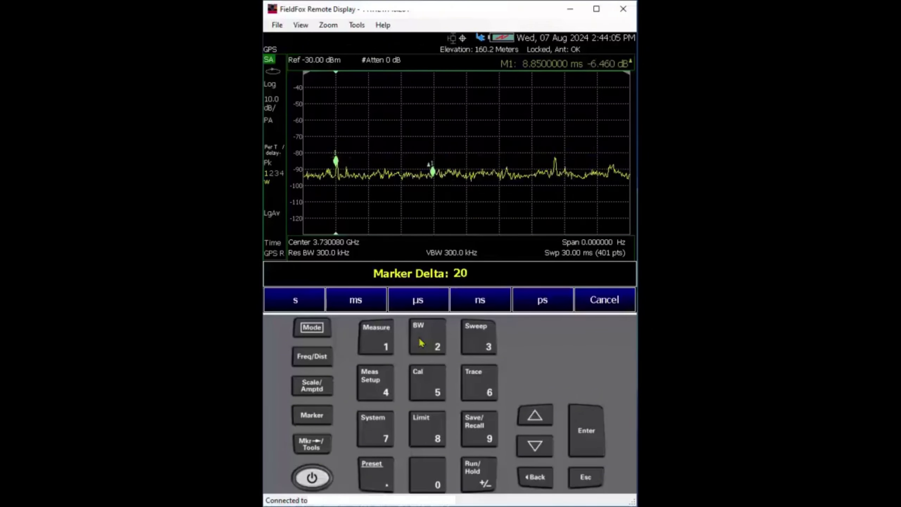
key(F2)
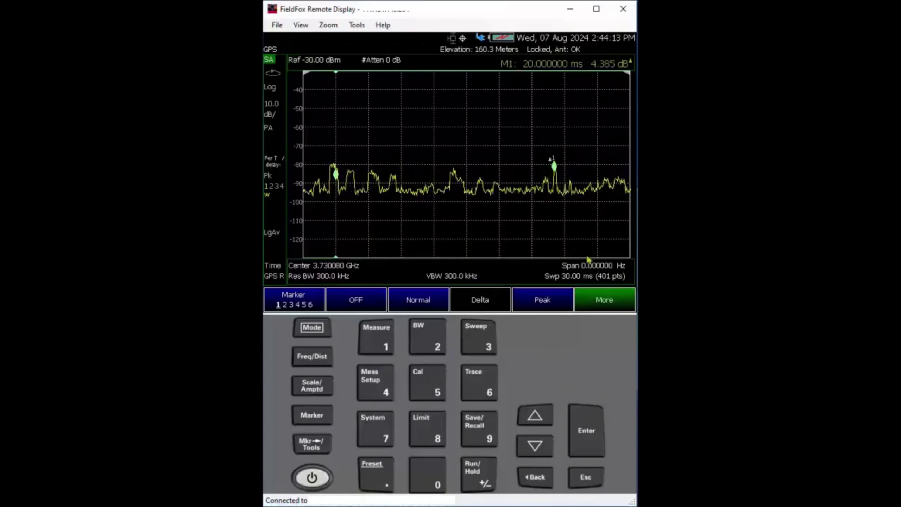
Set the sweep time to 1 ms and turn all markers off.
click(478, 342)
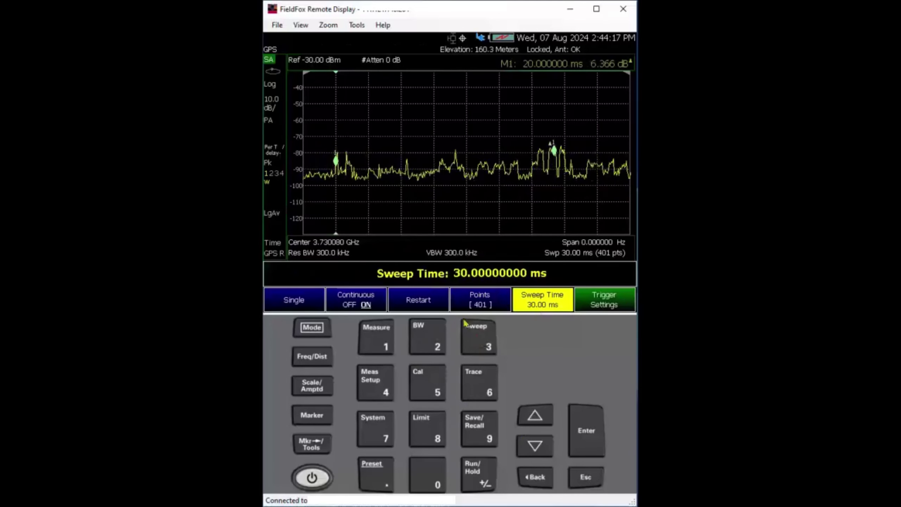
click(378, 341)
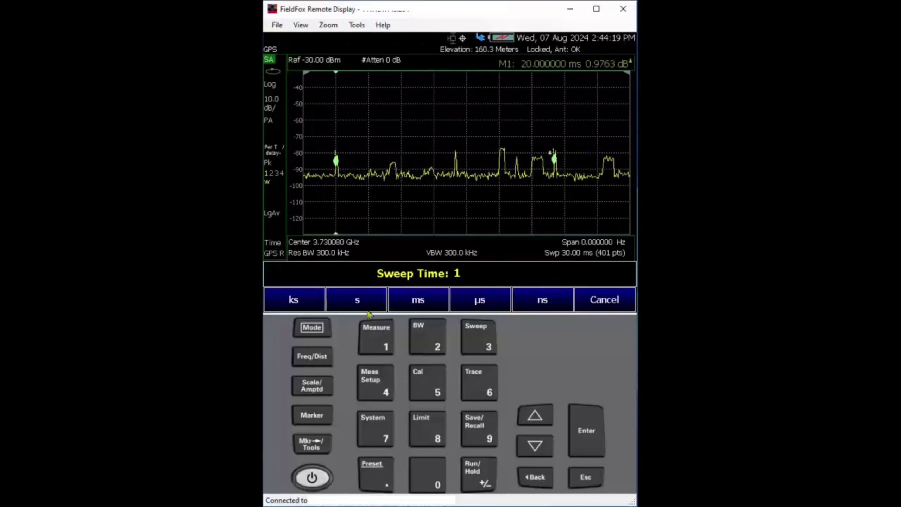
click(422, 300)
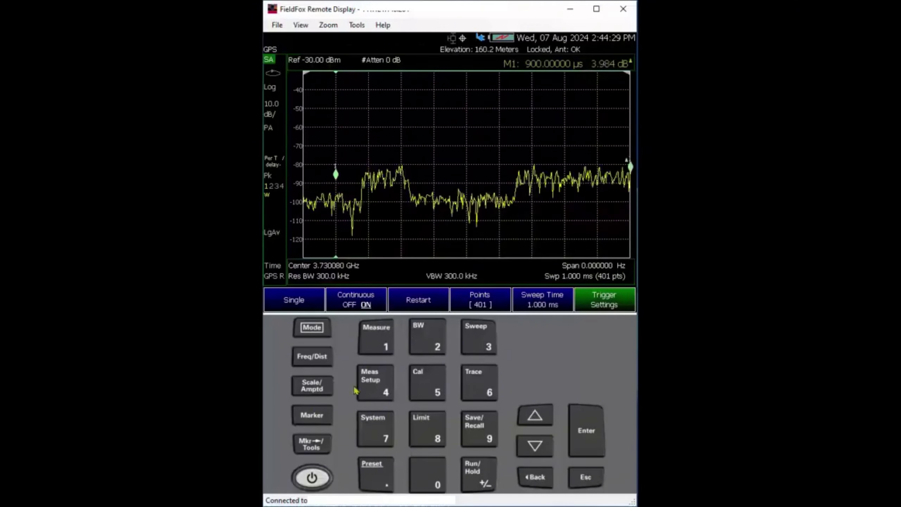
click(312, 415)
click(368, 303)
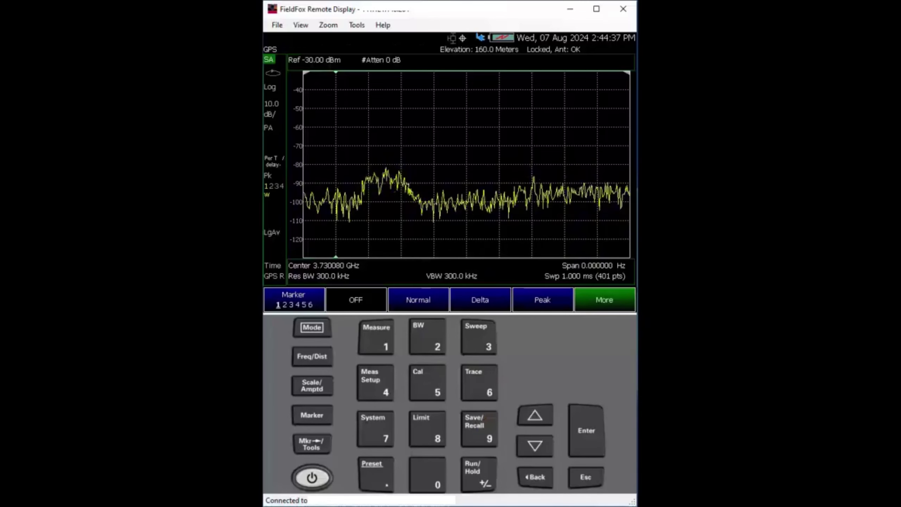
Set trace 1's state to Average to smooth the 1 ms burst.
click(488, 390)
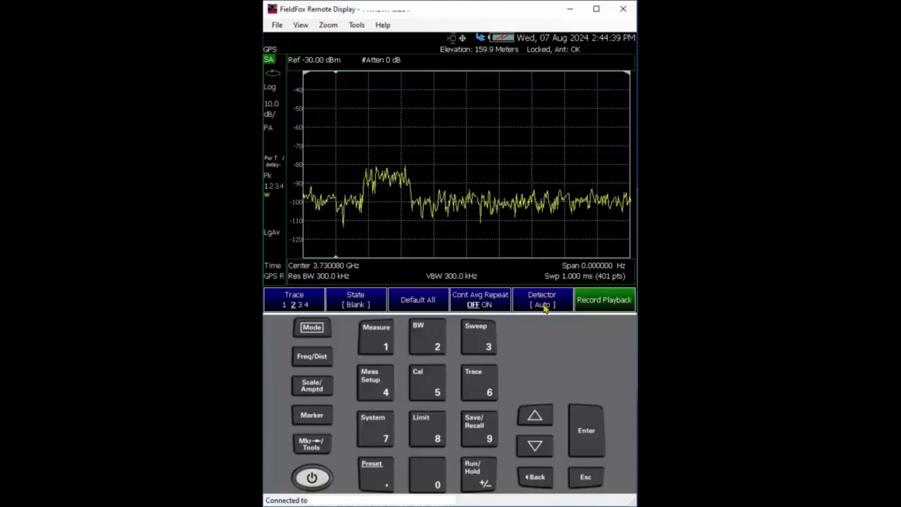
click(356, 305)
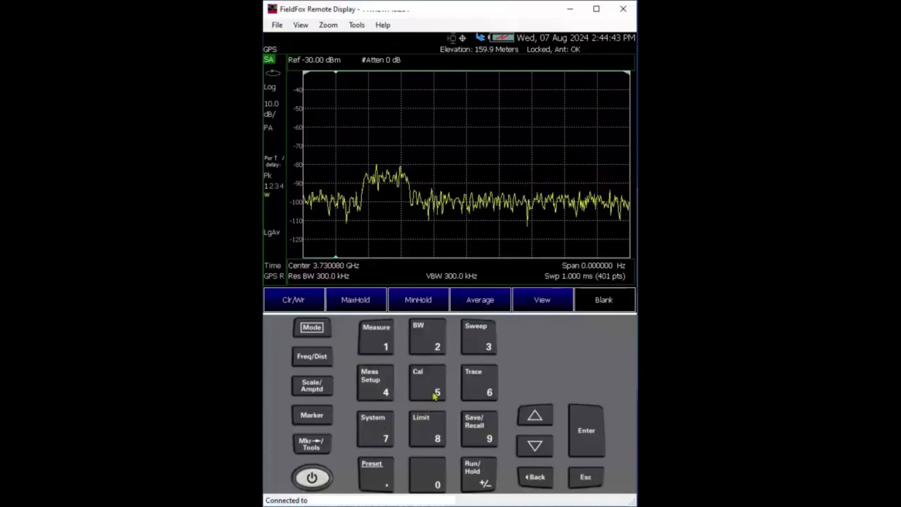
click(487, 375)
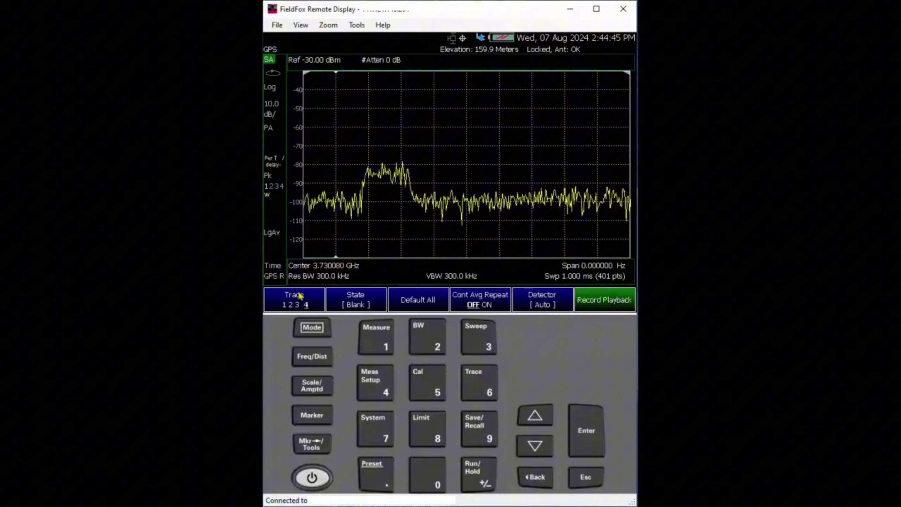
click(356, 299)
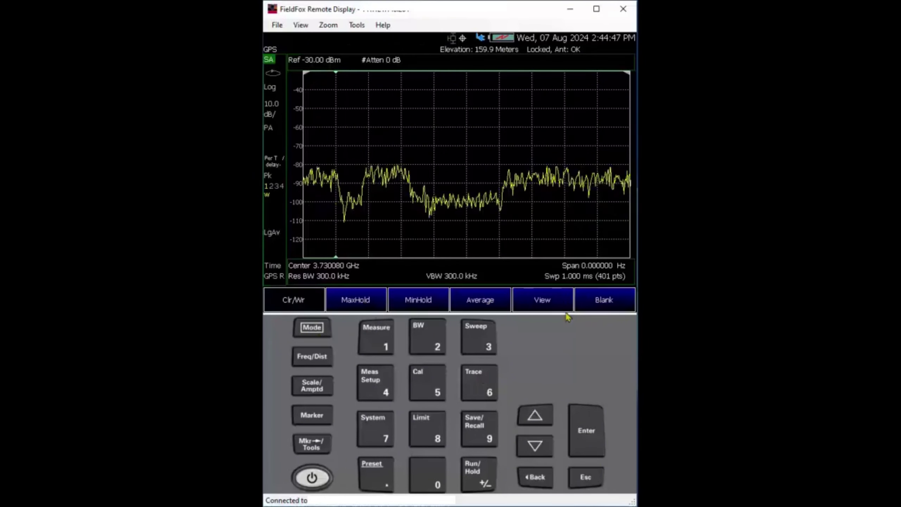
click(477, 301)
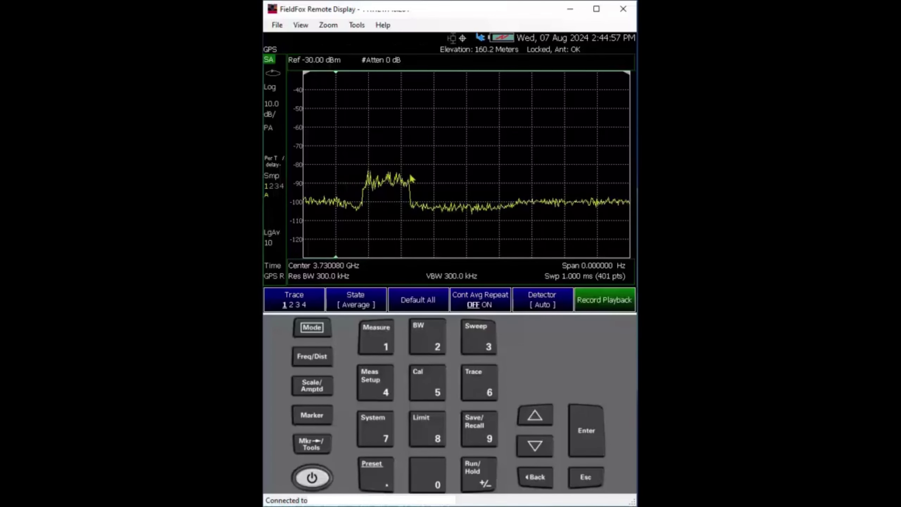
Place a marker at the burst start near 90 µs and a delta marker 132.5 µs later.
click(313, 415)
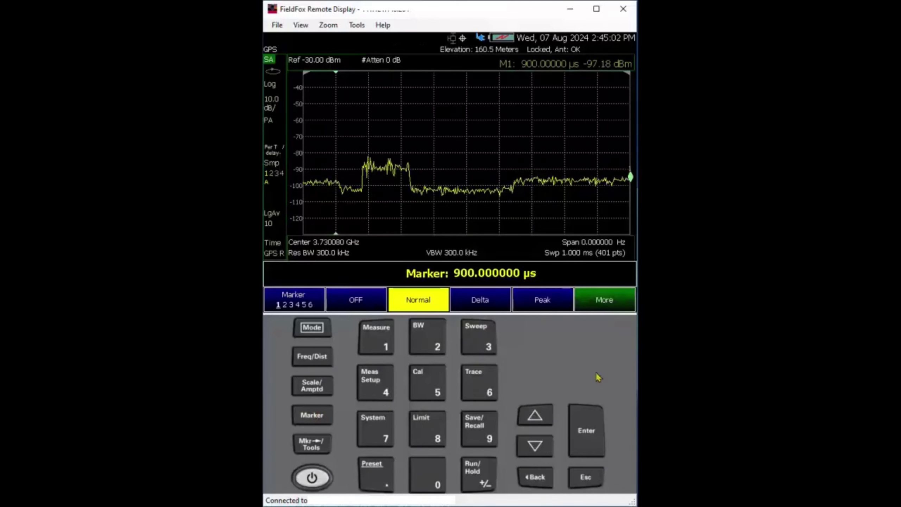
scroll(598, 377, down, 10)
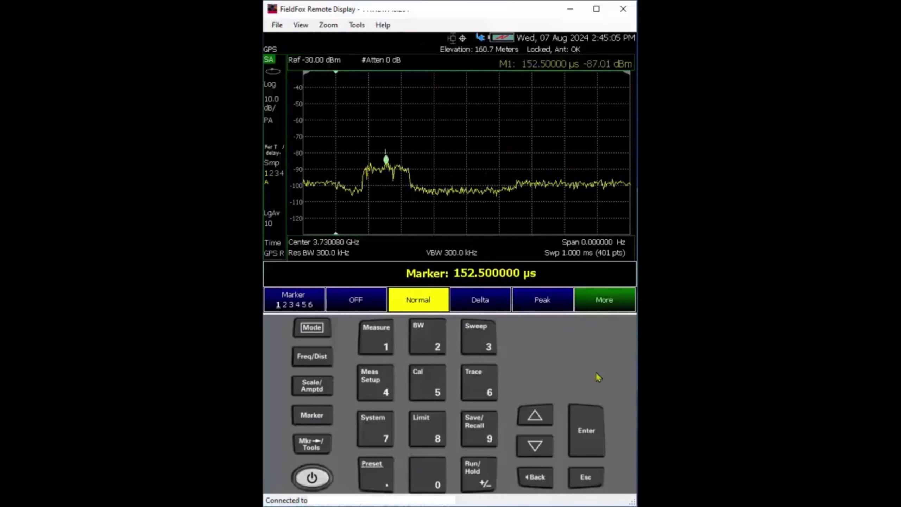
scroll(598, 377, down, 6)
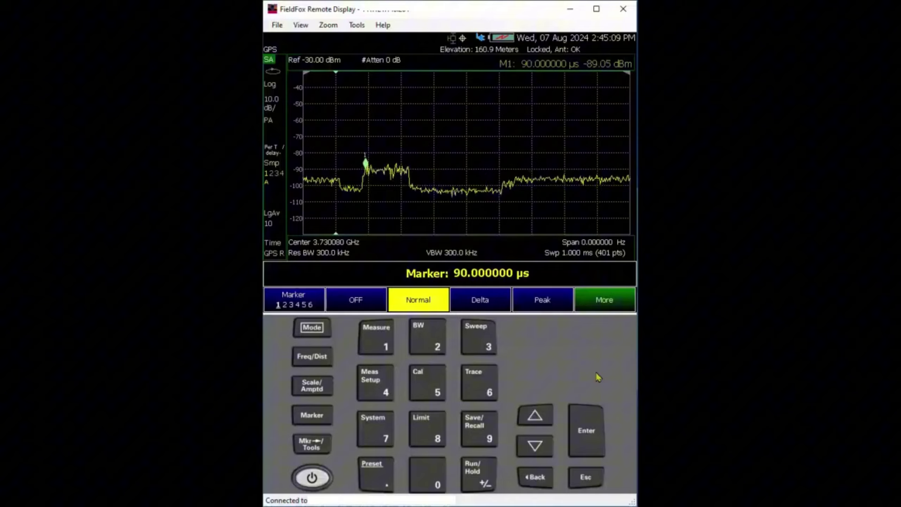
key(F4)
scroll(599, 378, up, 10)
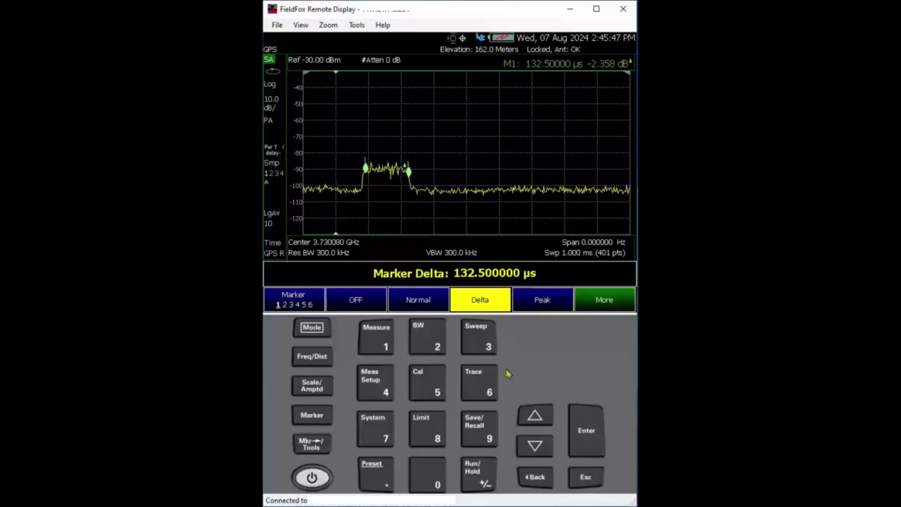
Set the zero-span sweep time to 5 ms.
click(483, 342)
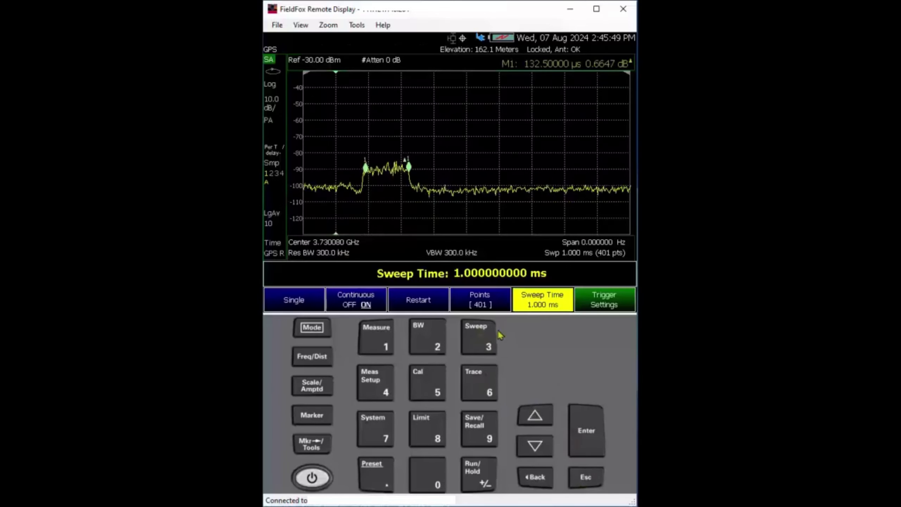
click(428, 385)
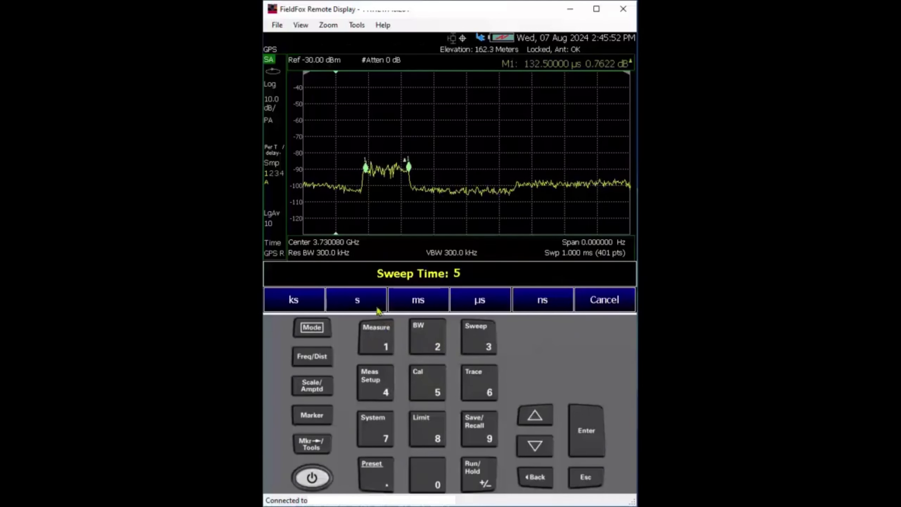
click(422, 299)
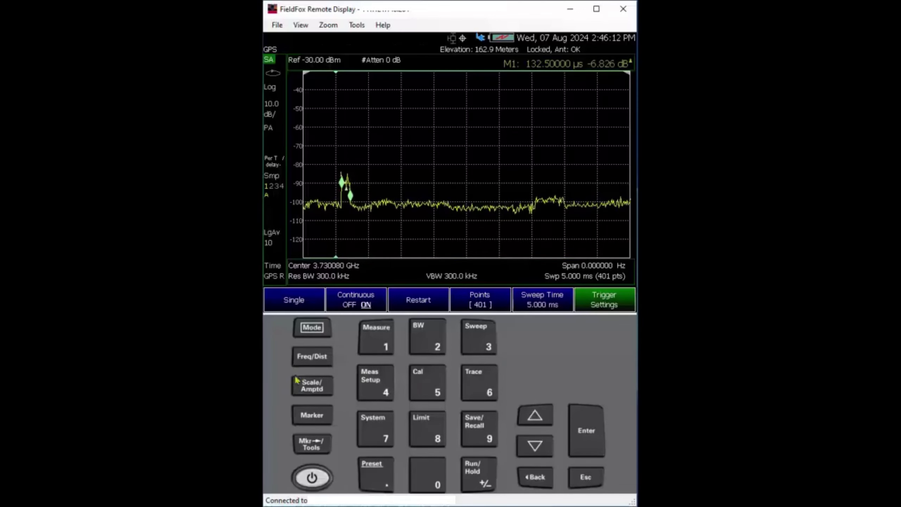
Restore the 70 MHz span and switch trace 1 to clear/write.
click(311, 359)
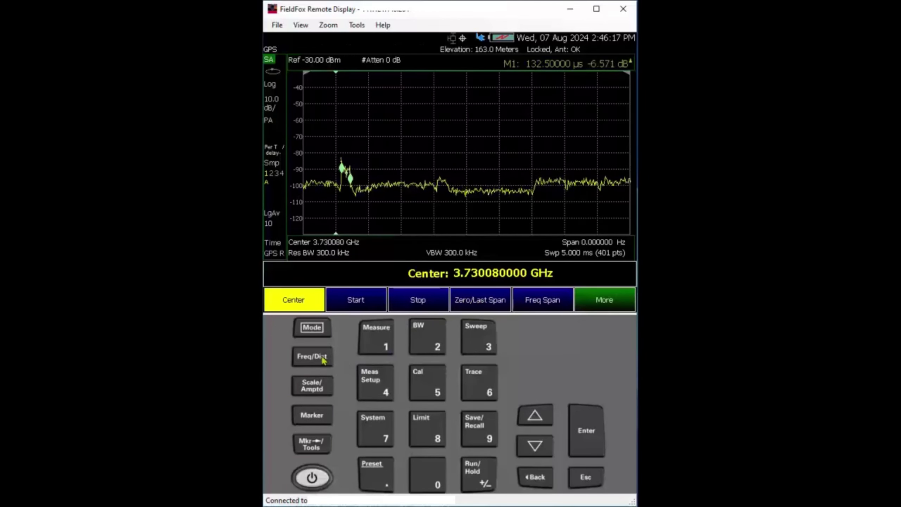
click(467, 303)
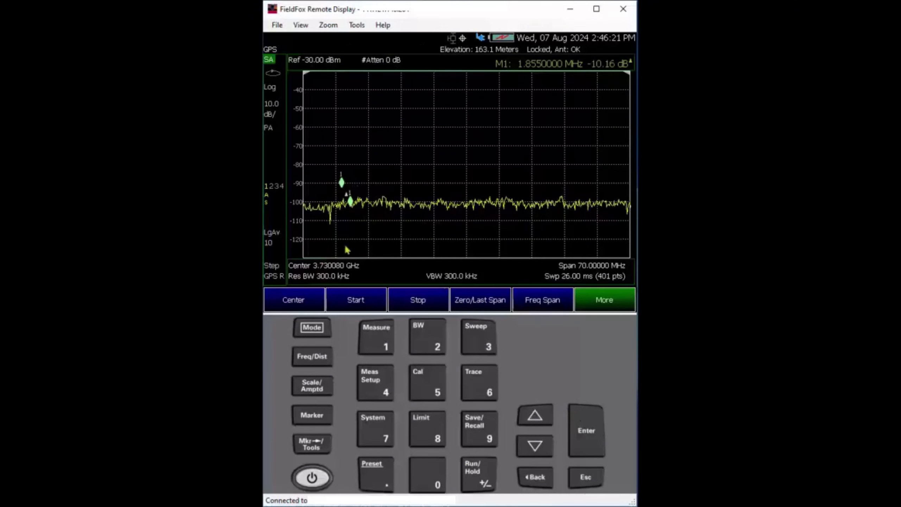
click(476, 388)
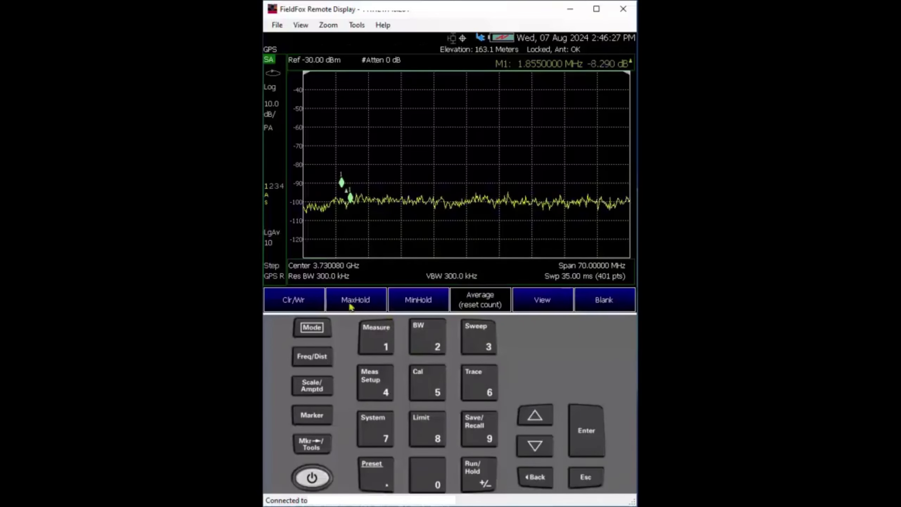
click(300, 302)
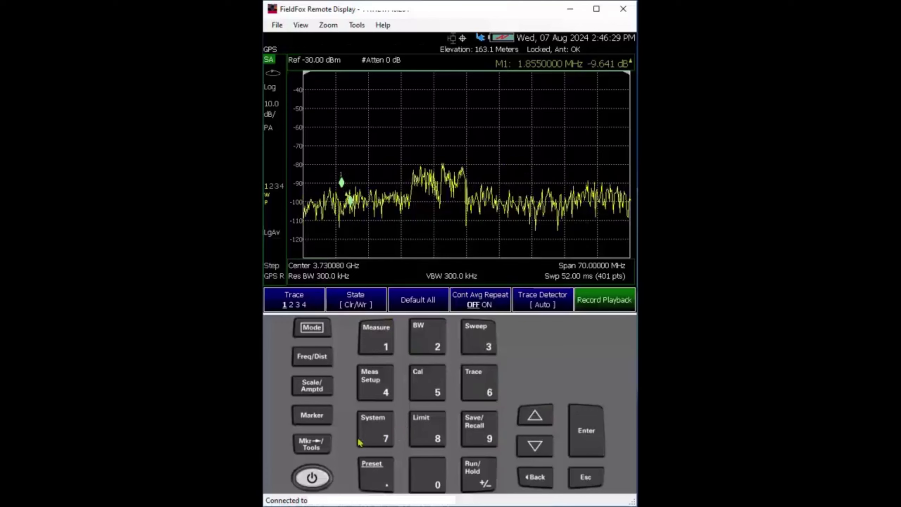
Turn the marker off.
click(311, 420)
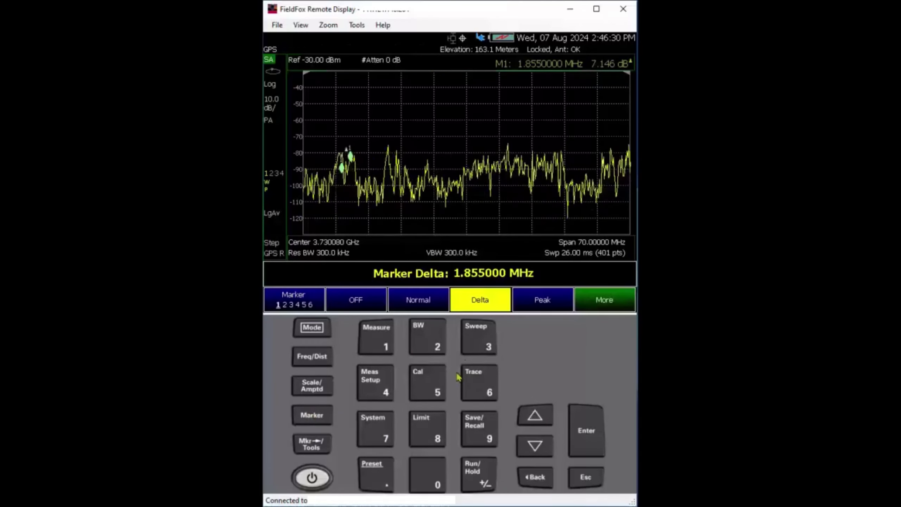
click(348, 308)
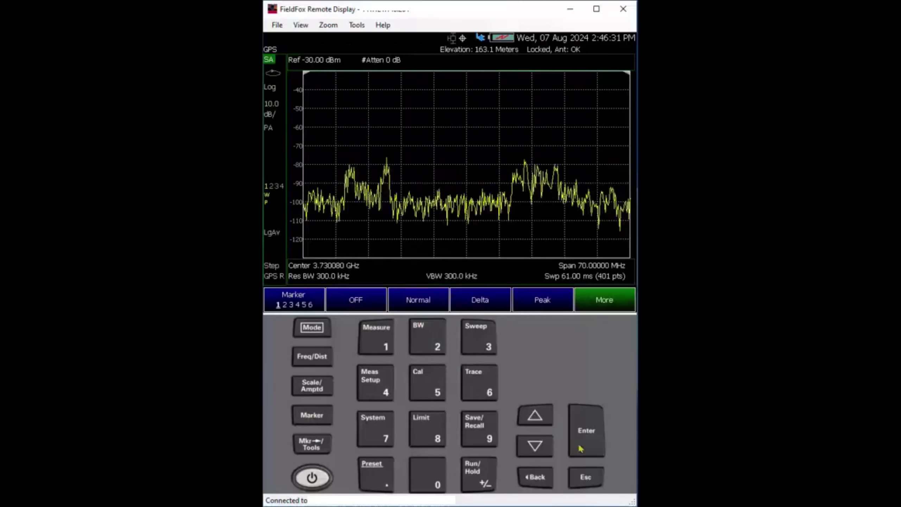
click(480, 344)
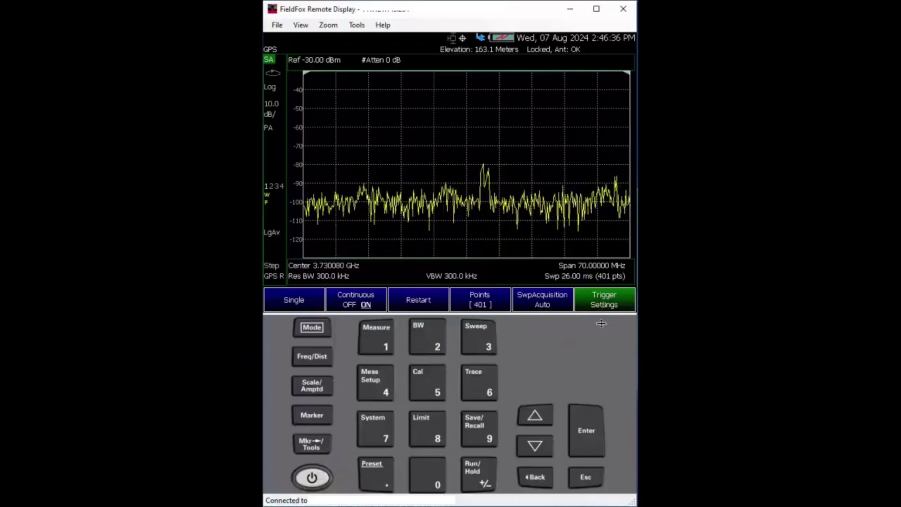
Turn Gate View on in FFT Gating Setup to show the 510 µs gating trace.
click(602, 307)
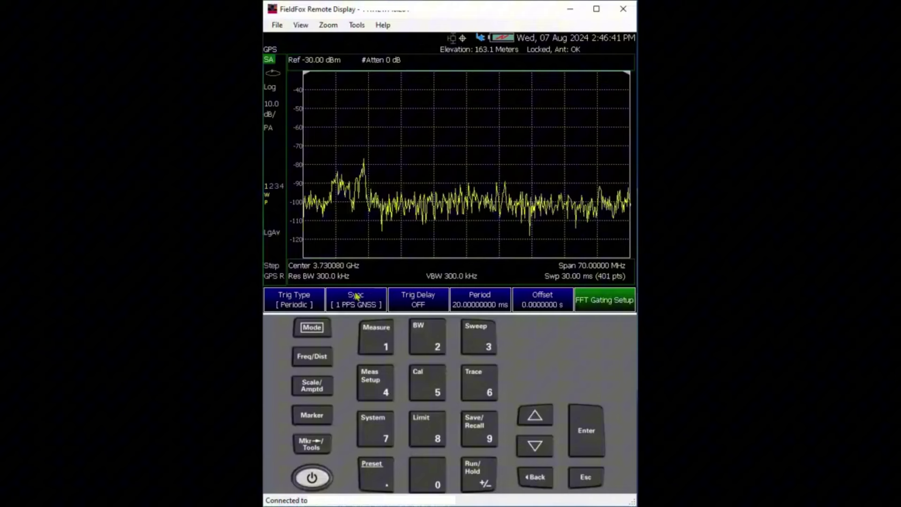
click(596, 303)
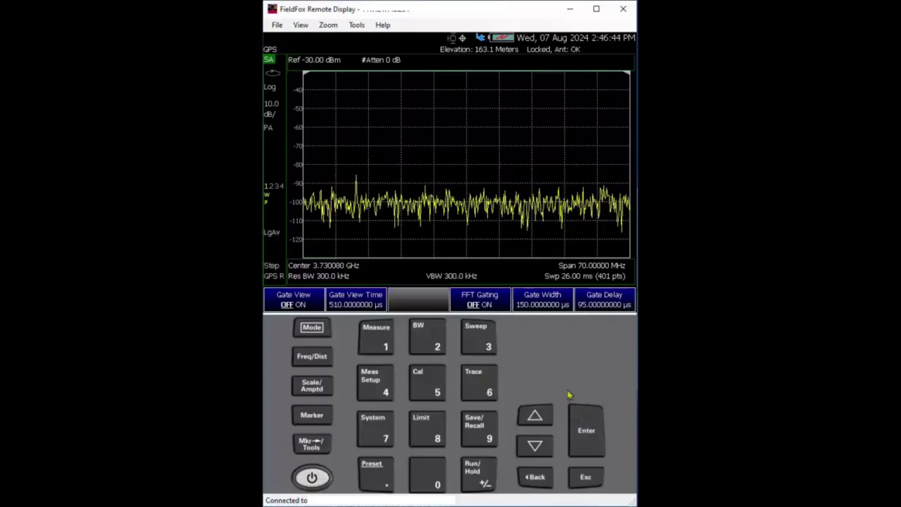
click(299, 300)
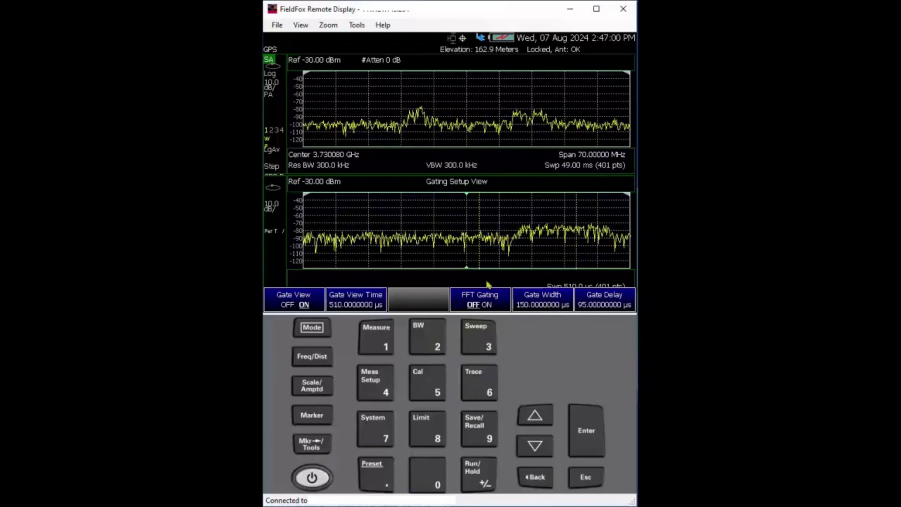
Enter a gate view time of 10 ms, then 1 ms, and raise the gate delay to 150 µs.
click(356, 299)
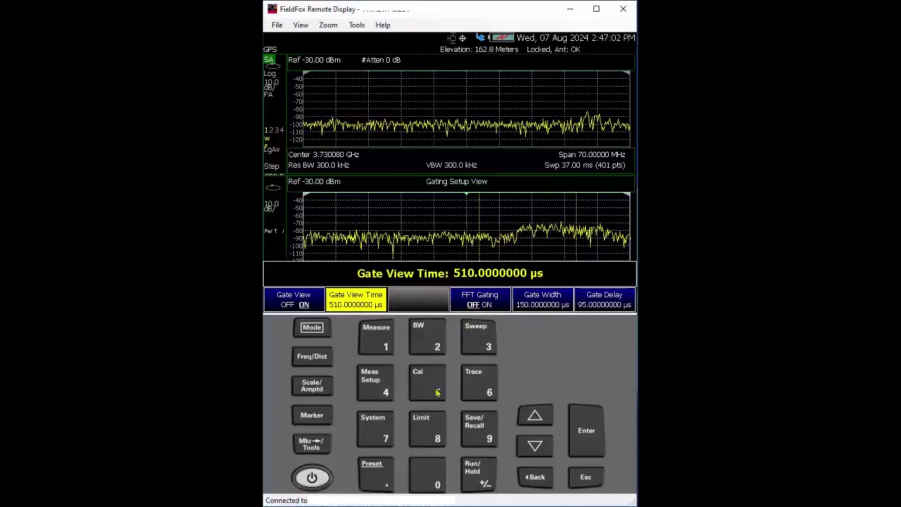
click(381, 339)
click(426, 478)
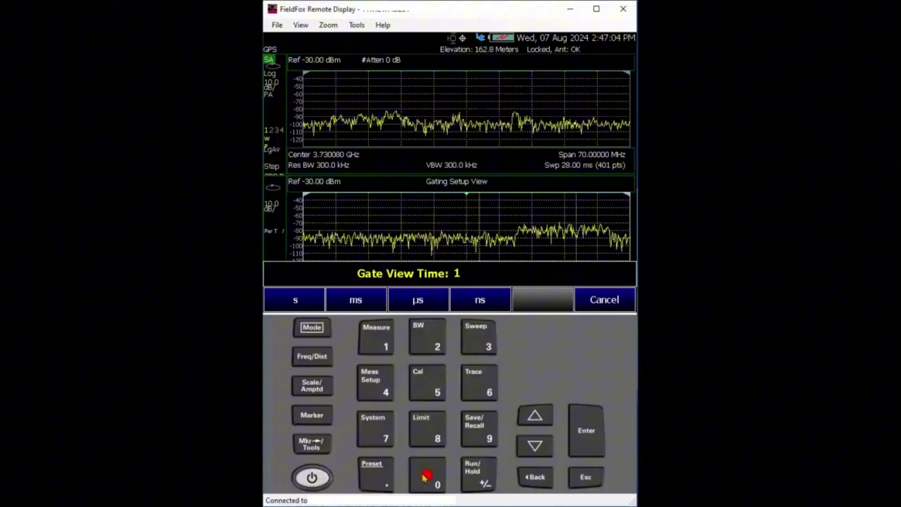
click(353, 304)
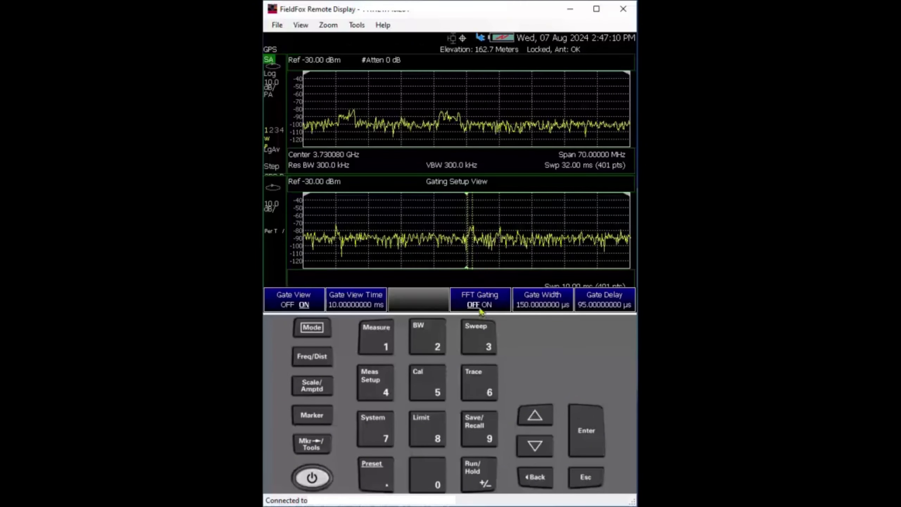
click(356, 303)
click(376, 343)
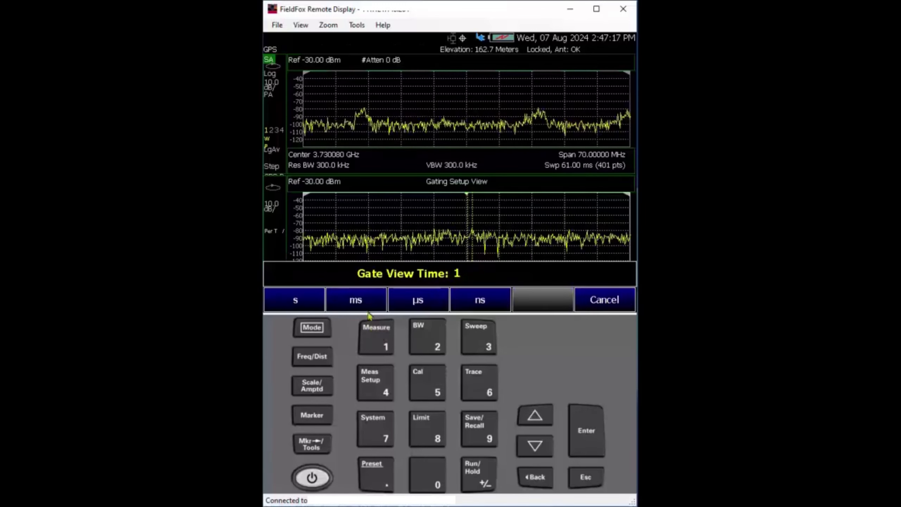
click(356, 301)
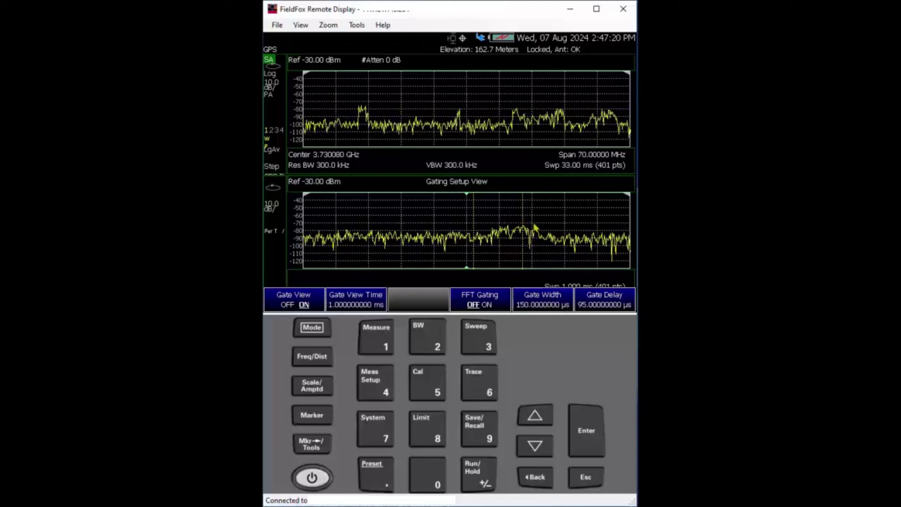
click(604, 300)
click(535, 415)
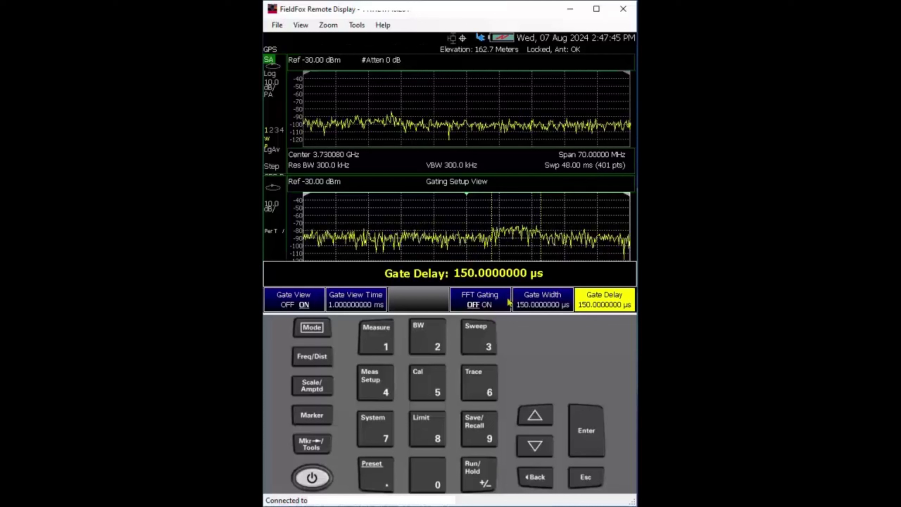
Toggle FFT gating on and set the gate view time to 10 ms.
click(499, 302)
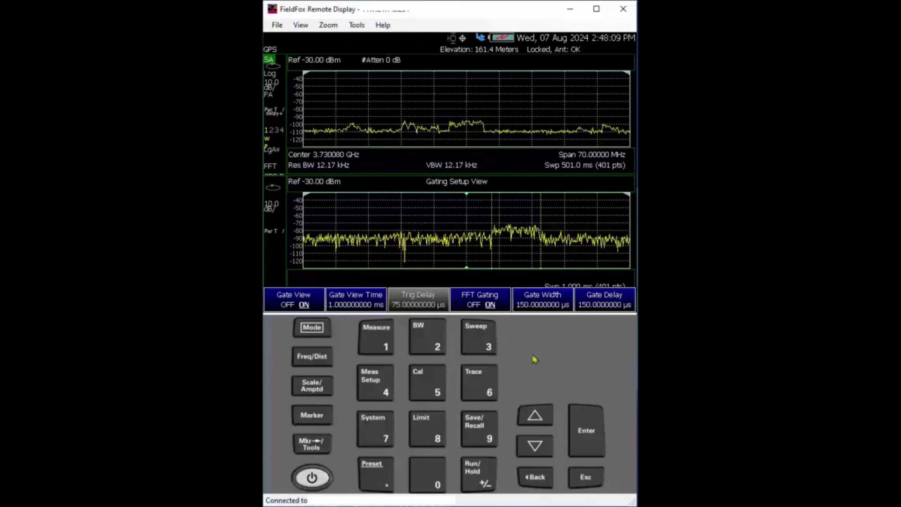
click(356, 301)
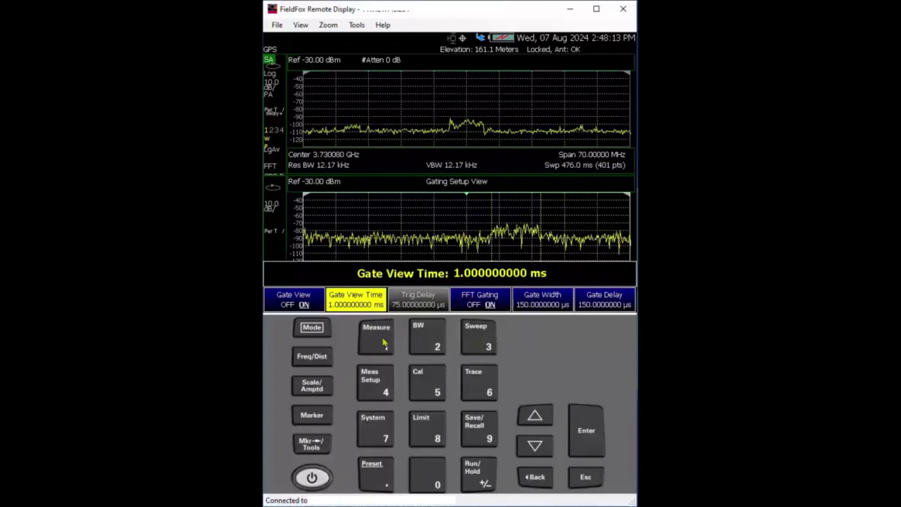
click(384, 343)
click(428, 477)
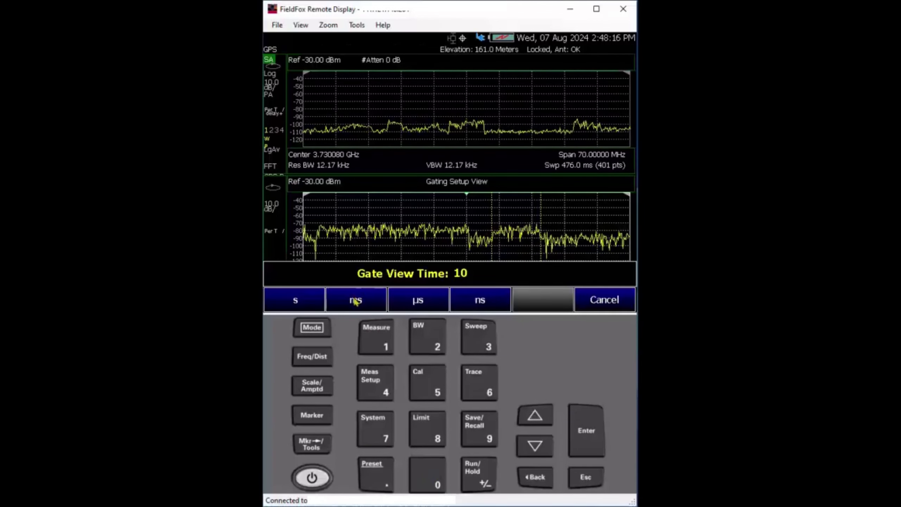
click(355, 301)
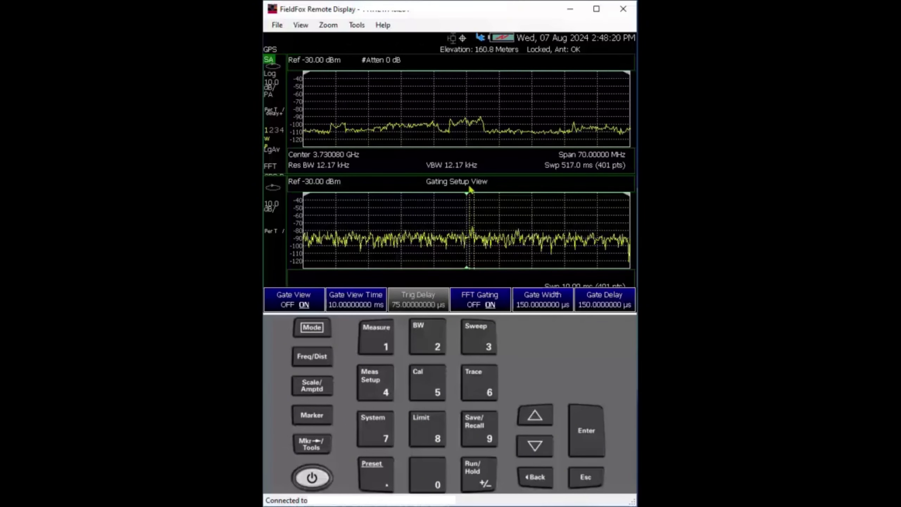
Step the gate delay up to 1.15 ms.
click(602, 304)
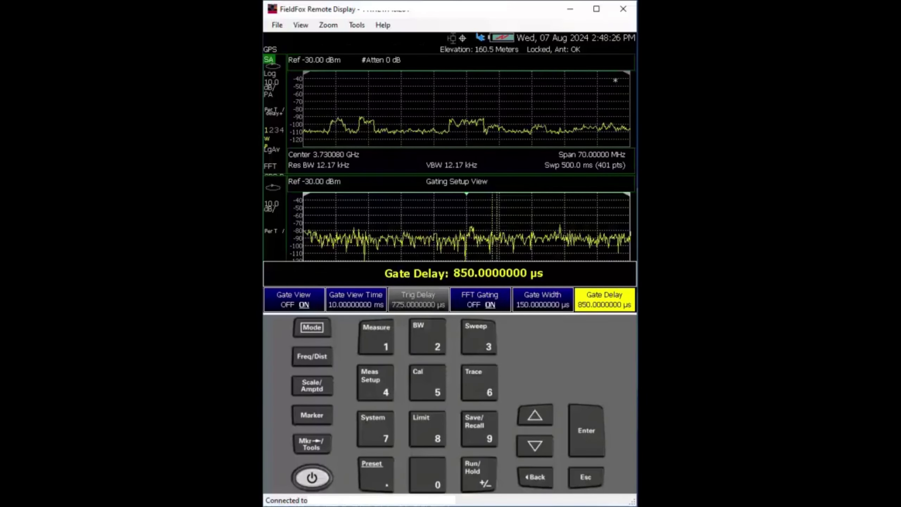
key(Up)
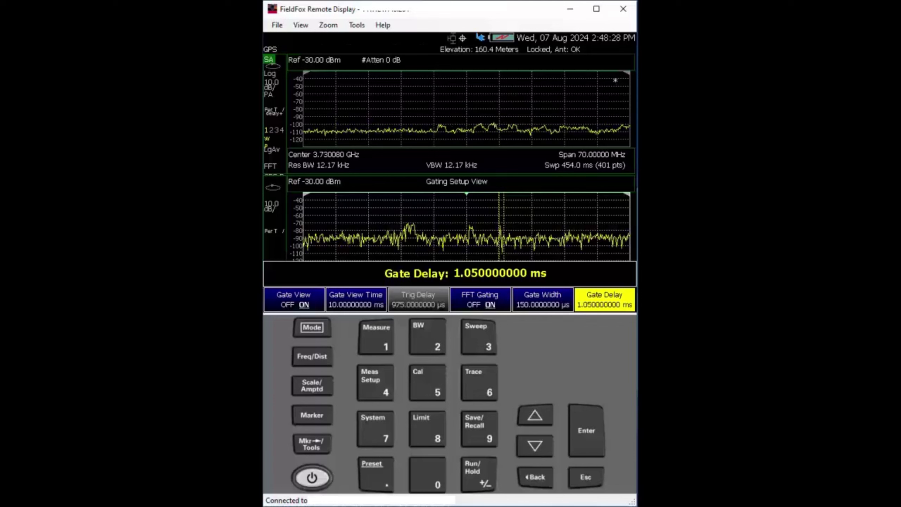
key(Up)
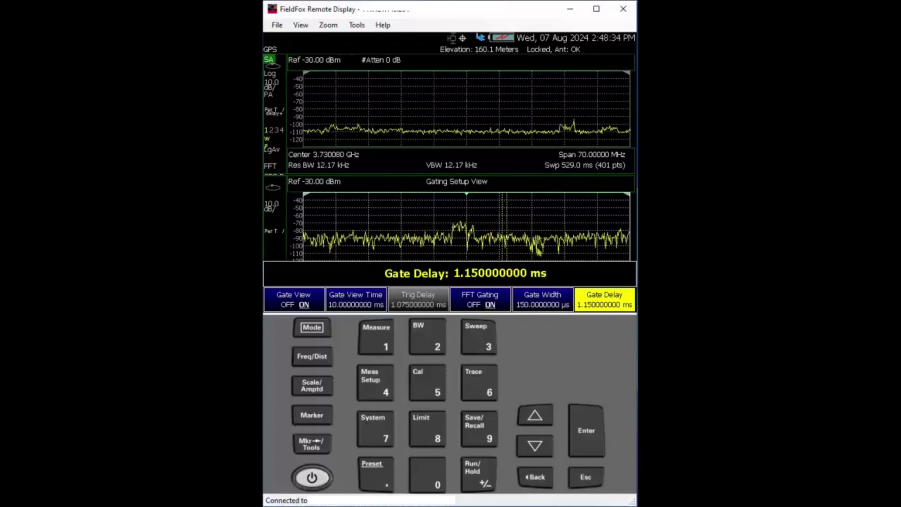
Raise the gate view time to 30 ms, then to 40 ms.
click(357, 303)
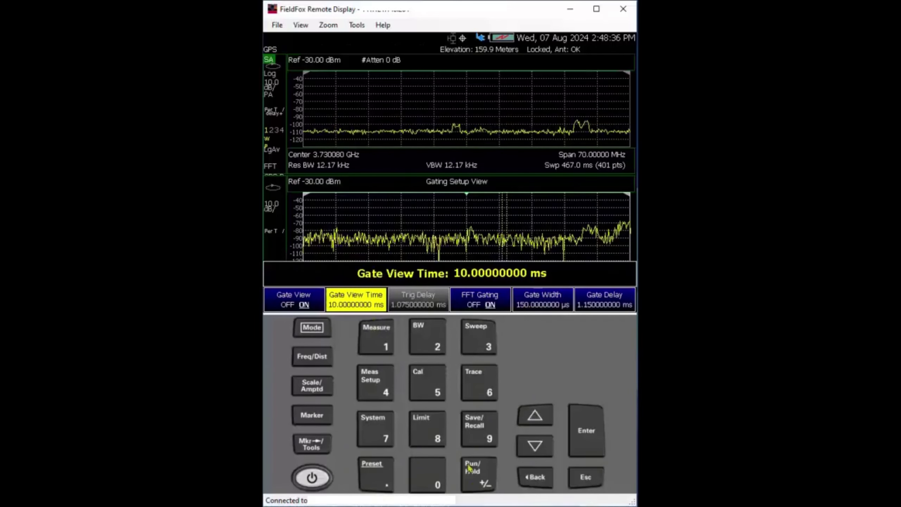
click(485, 339)
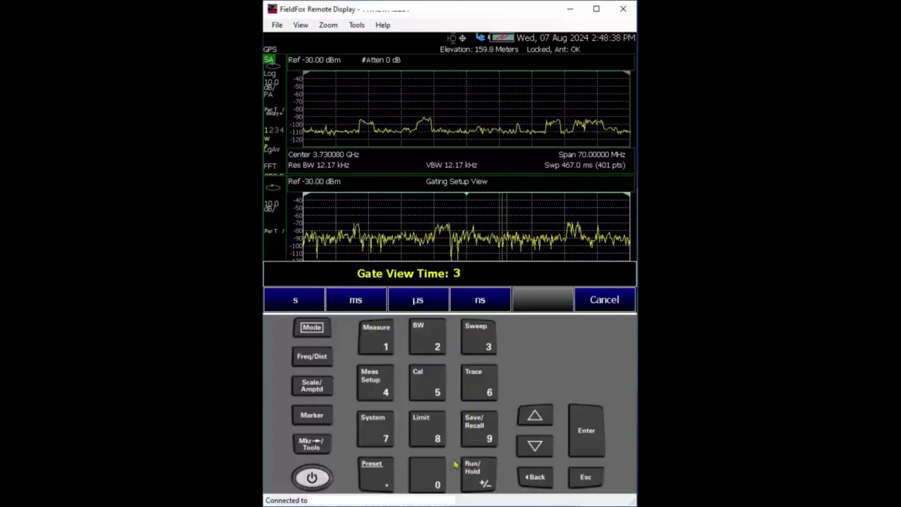
click(430, 477)
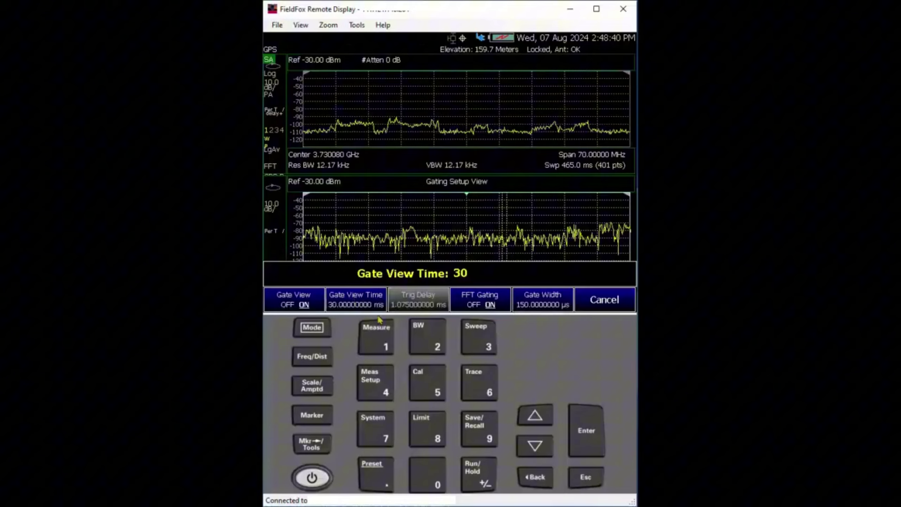
key(Return)
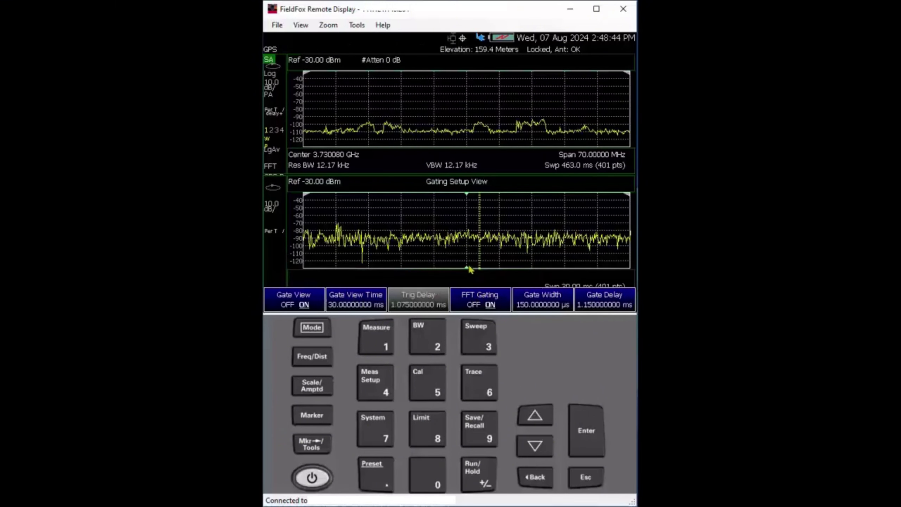
click(356, 299)
click(376, 382)
click(427, 476)
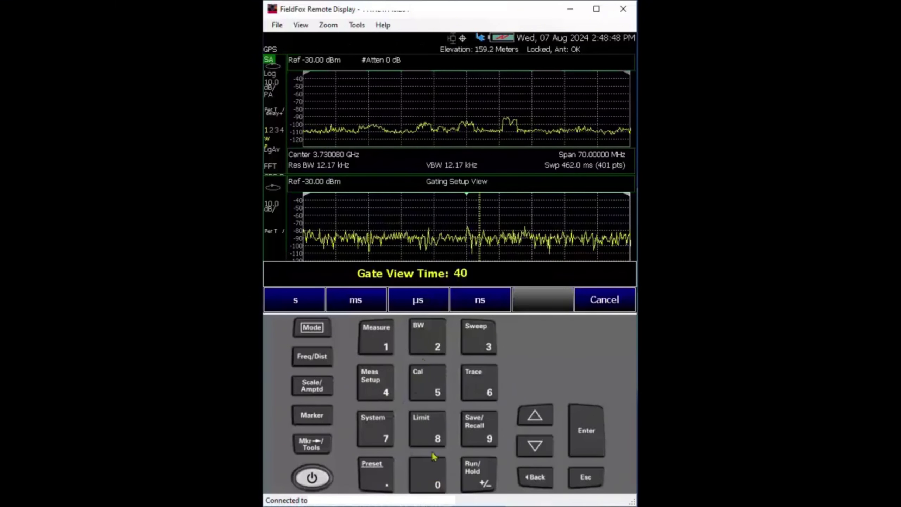
click(355, 300)
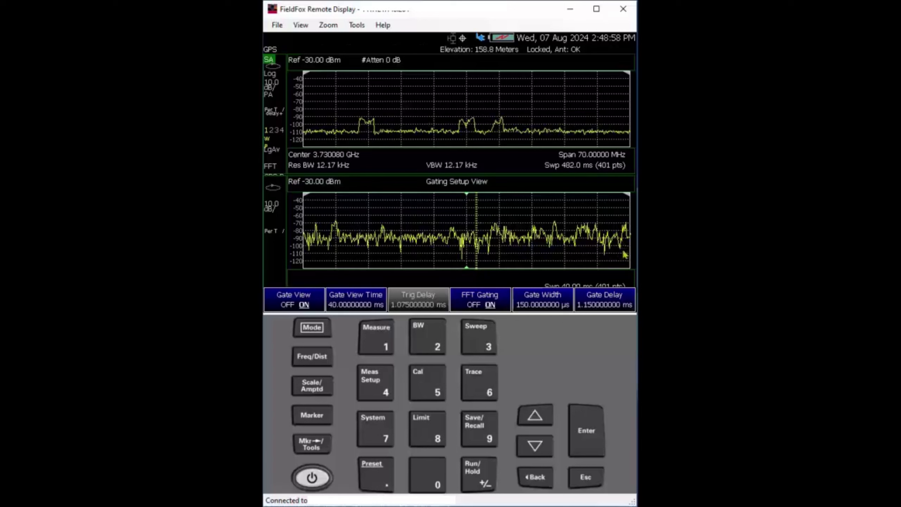
Adjust the gate delay to 20.25 ms, moving the trigger delay to 20.175 ms.
click(603, 302)
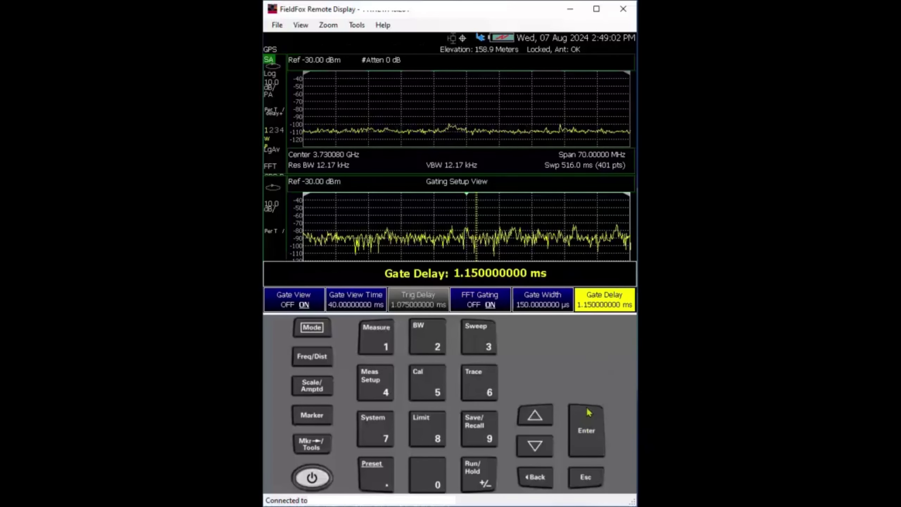
scroll(587, 412, up, 1)
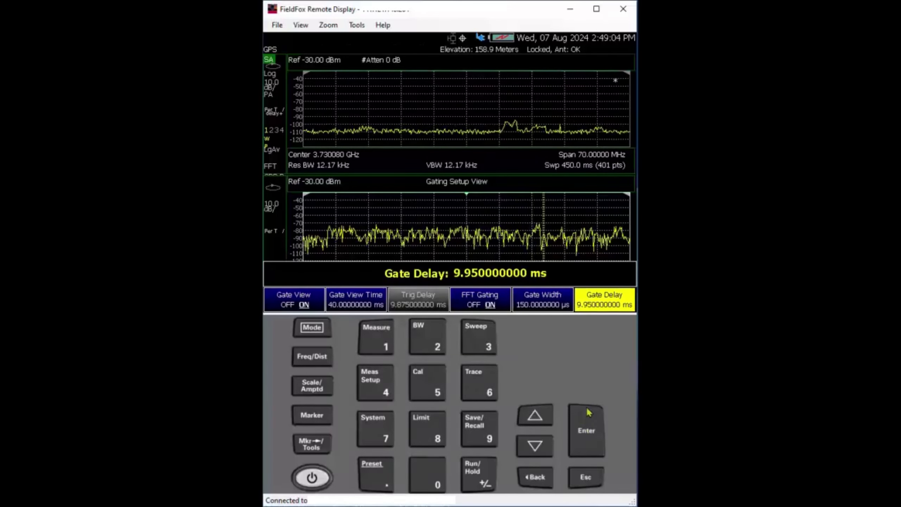
scroll(587, 412, up, 6)
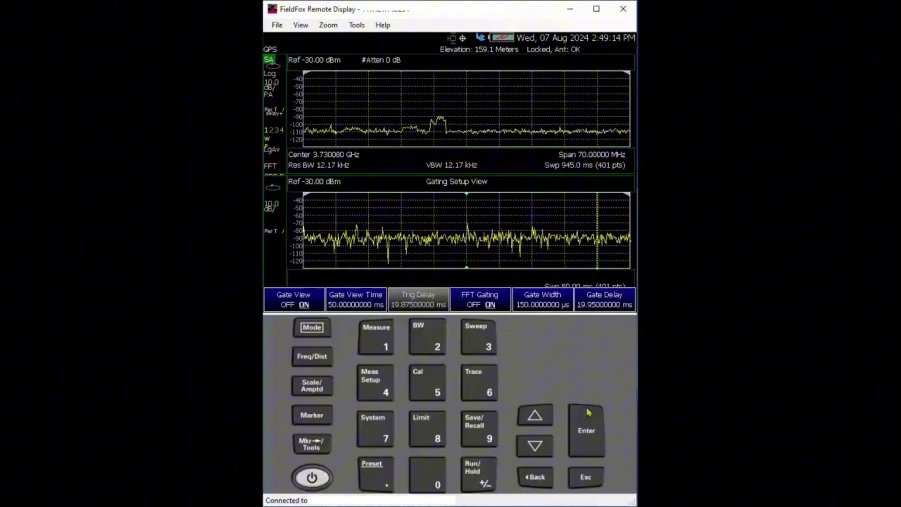
scroll(587, 412, up, 3)
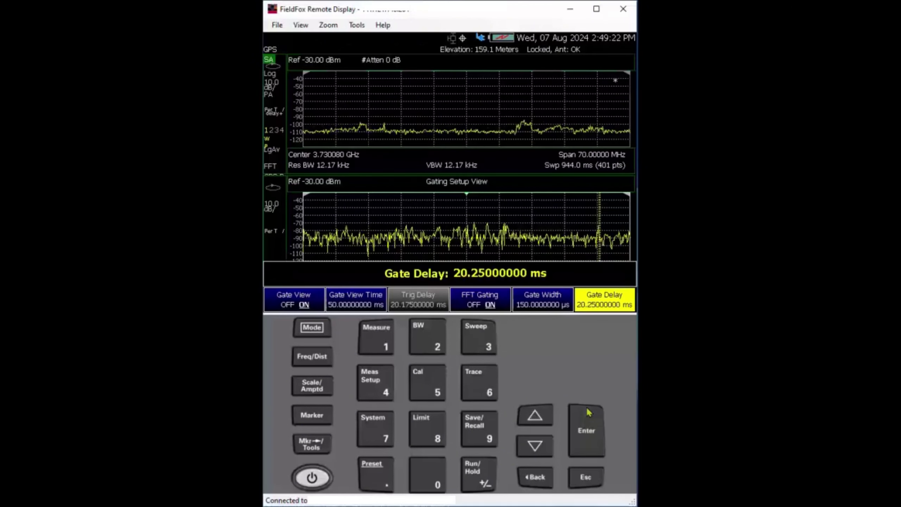
scroll(587, 412, down, 5)
scroll(587, 412, up, 2)
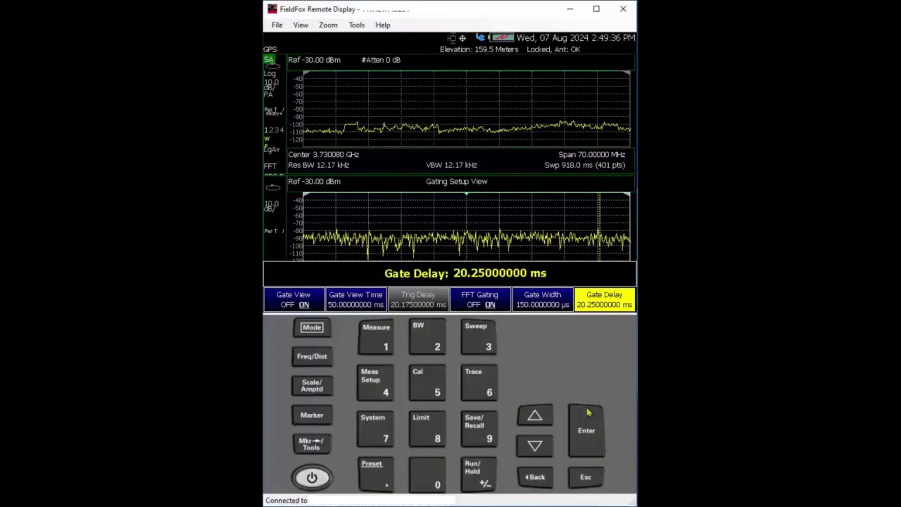
Set the gate view time to 1 ms and reset the gate delay to 0.
key(F2)
text(1)
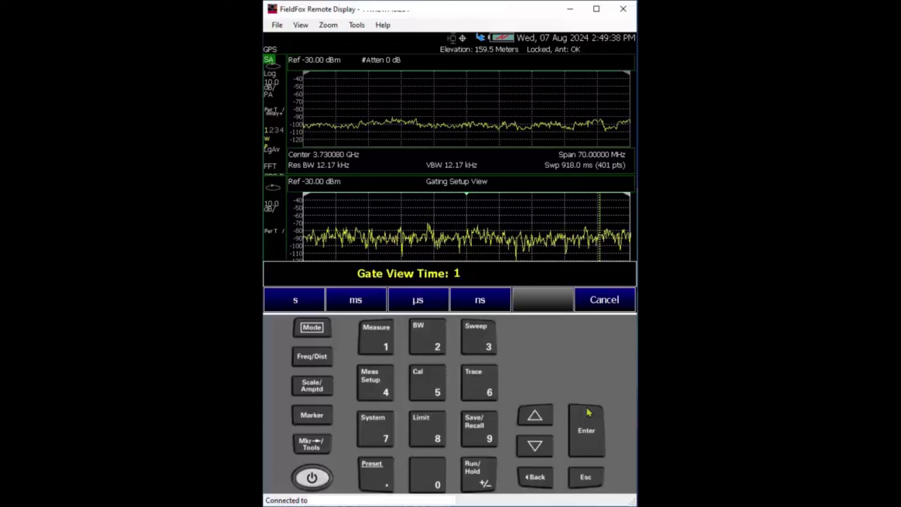
key(F2)
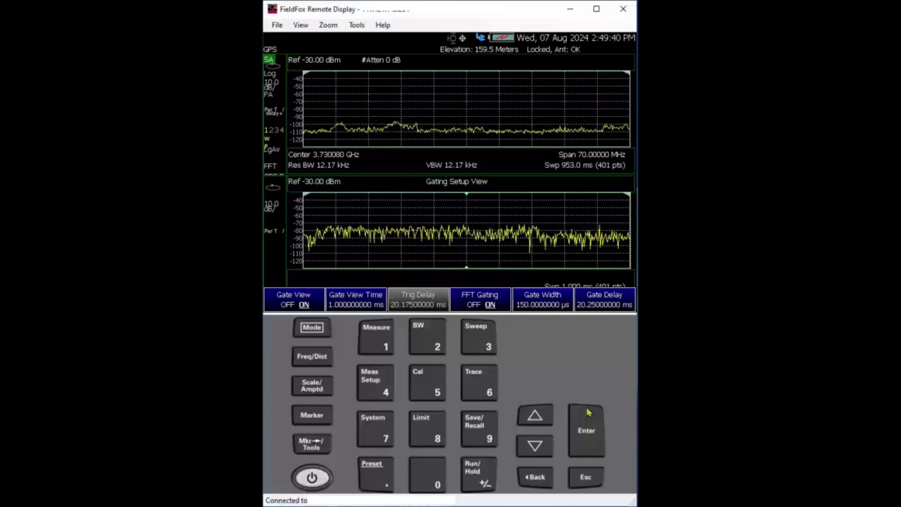
key(F6)
key(Down)
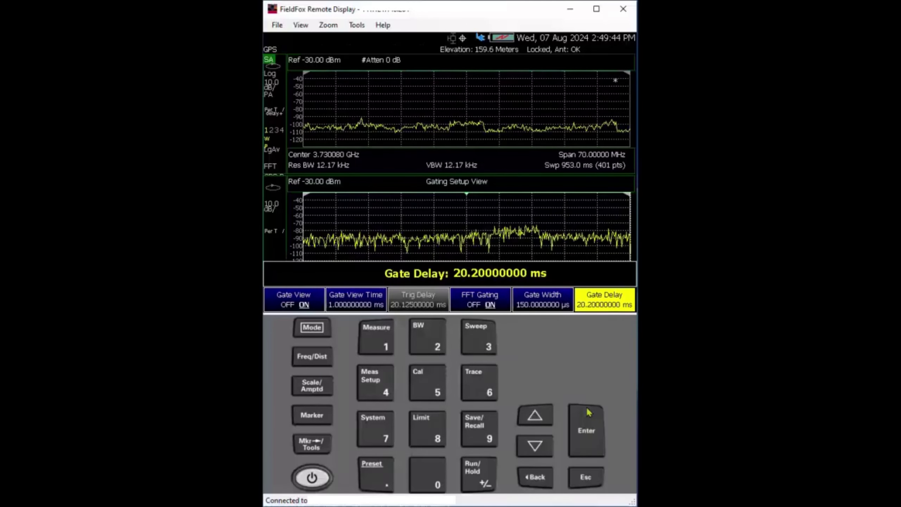
scroll(587, 412, down, 5)
text(0)
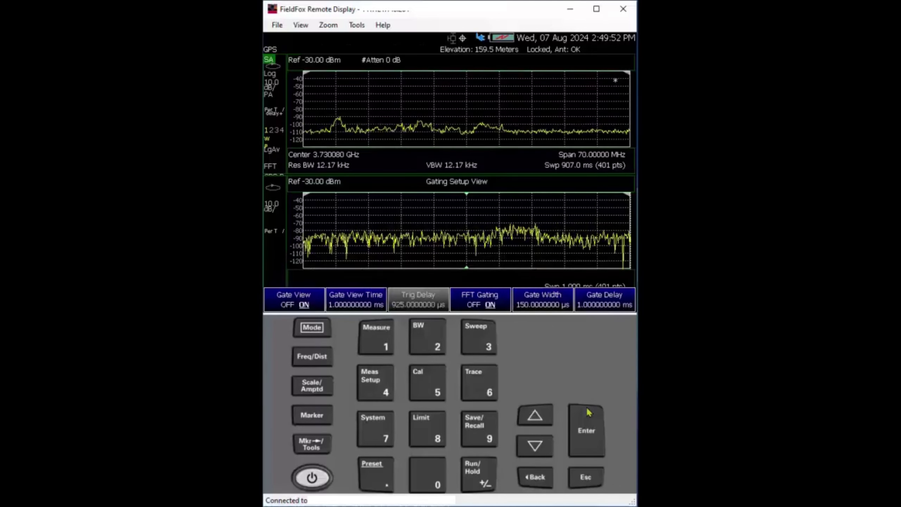
key(Return)
Set the gate width to 220 µs and the gate delay to 150 µs.
key(F5)
scroll(587, 413, up, 8)
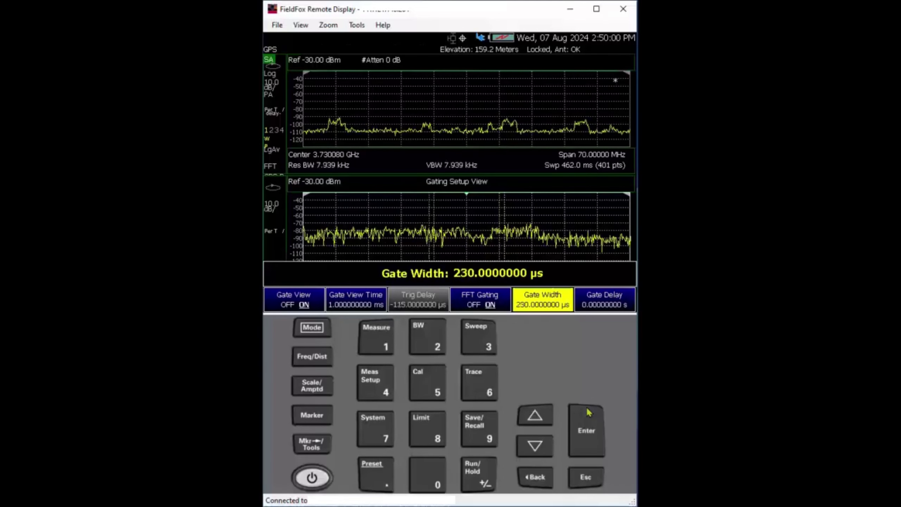
scroll(587, 413, down, 1)
key(F6)
scroll(587, 412, up, 5)
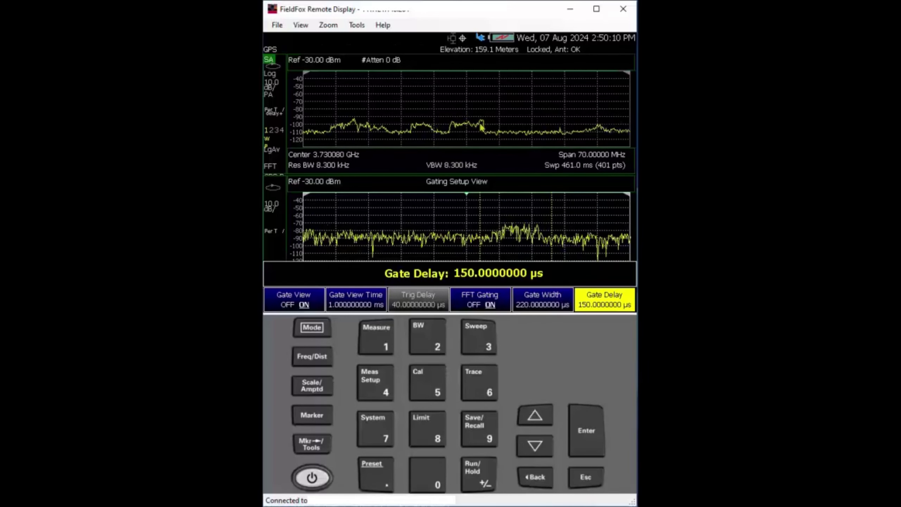
click(312, 328)
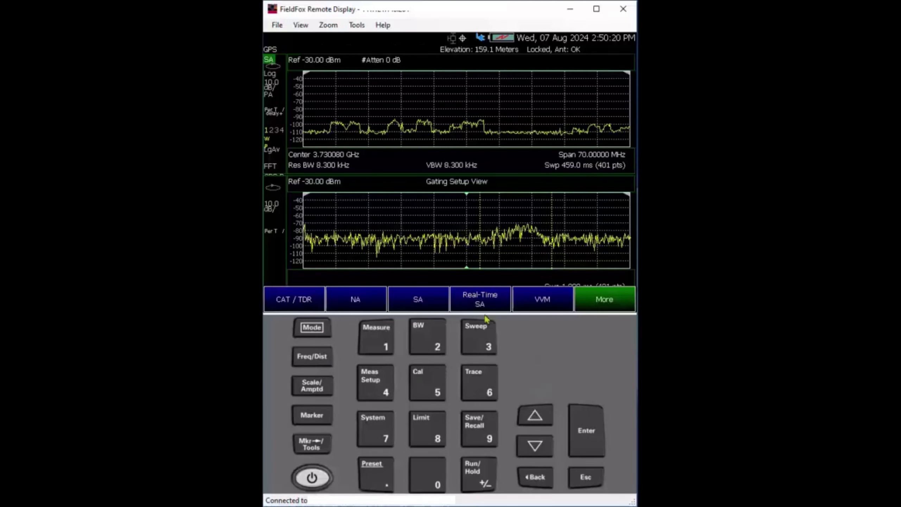
click(476, 305)
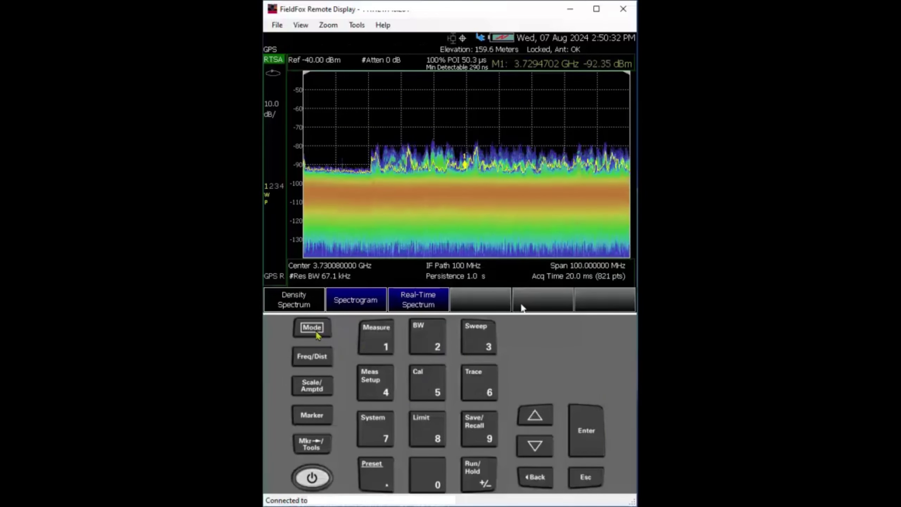
click(603, 301)
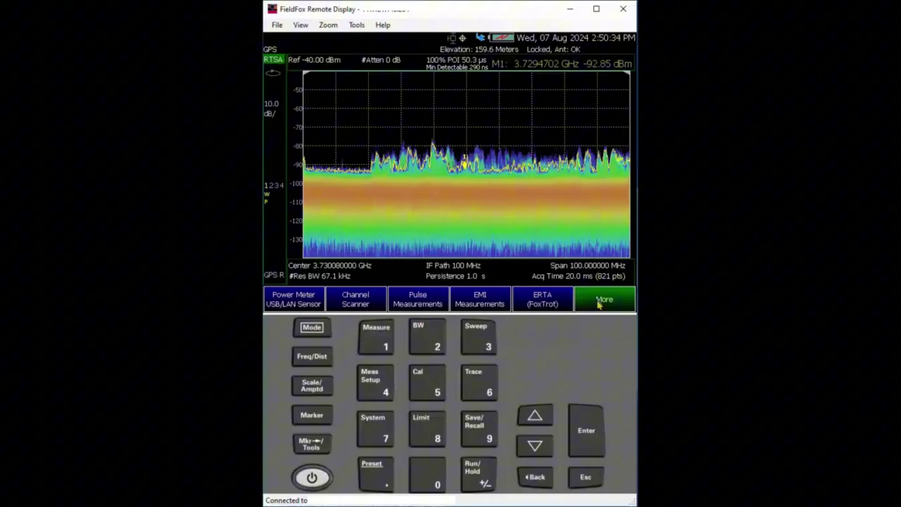
click(600, 304)
click(599, 304)
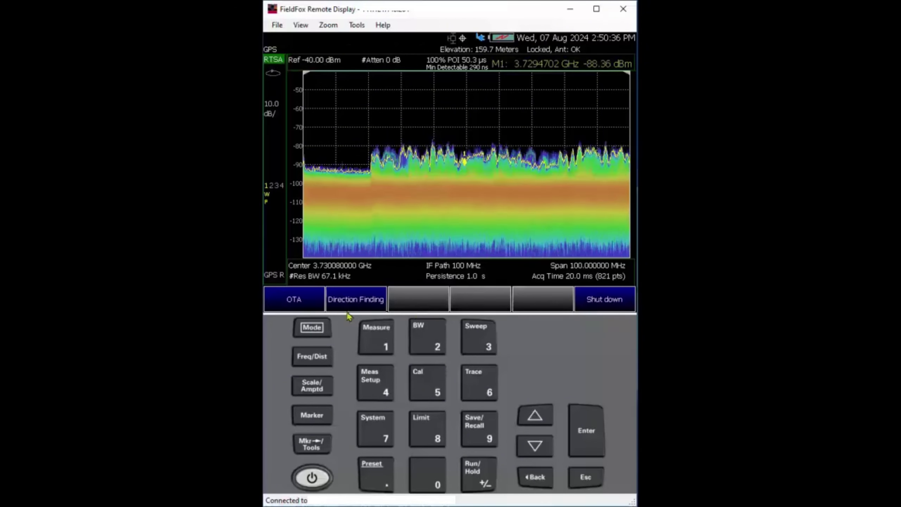
click(287, 305)
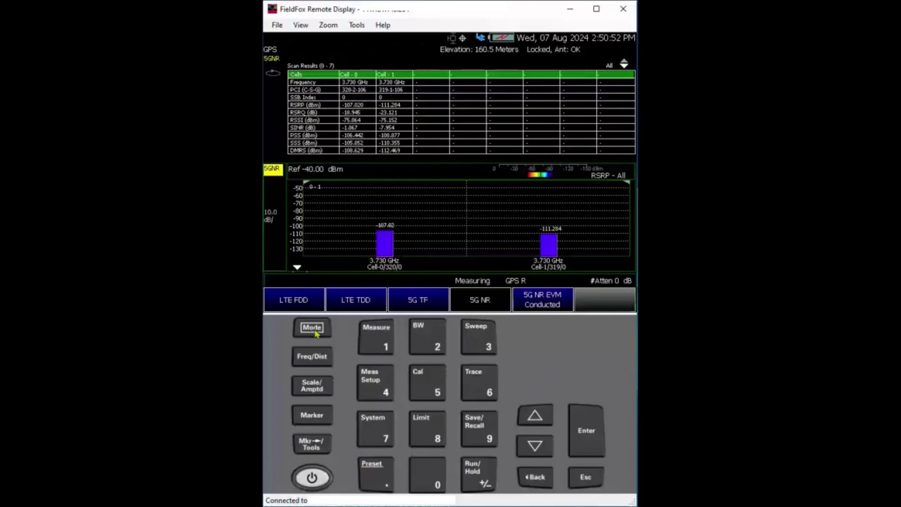
click(414, 302)
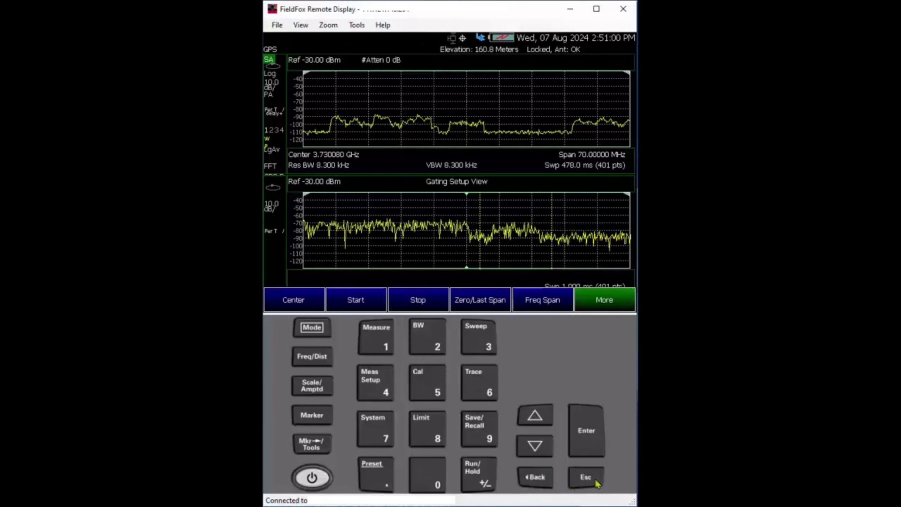
Turn the FFT gating Gate View off.
click(312, 356)
click(478, 328)
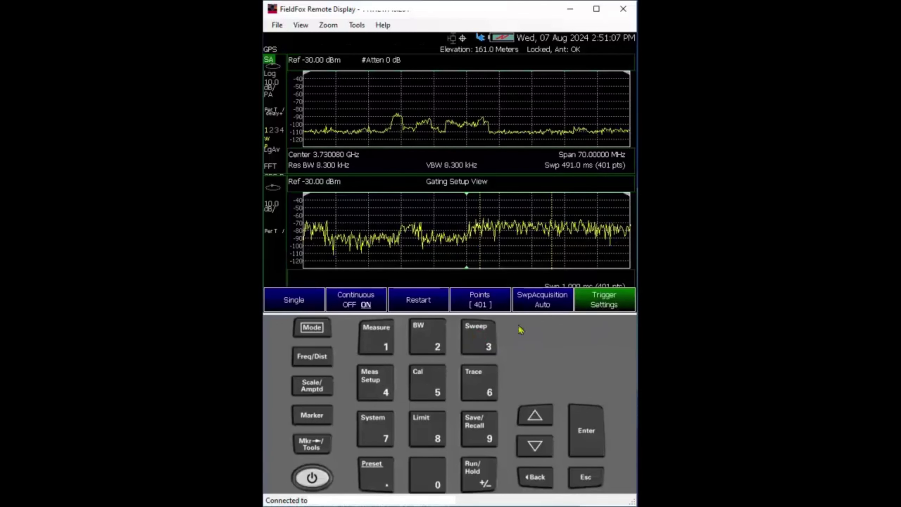
click(607, 300)
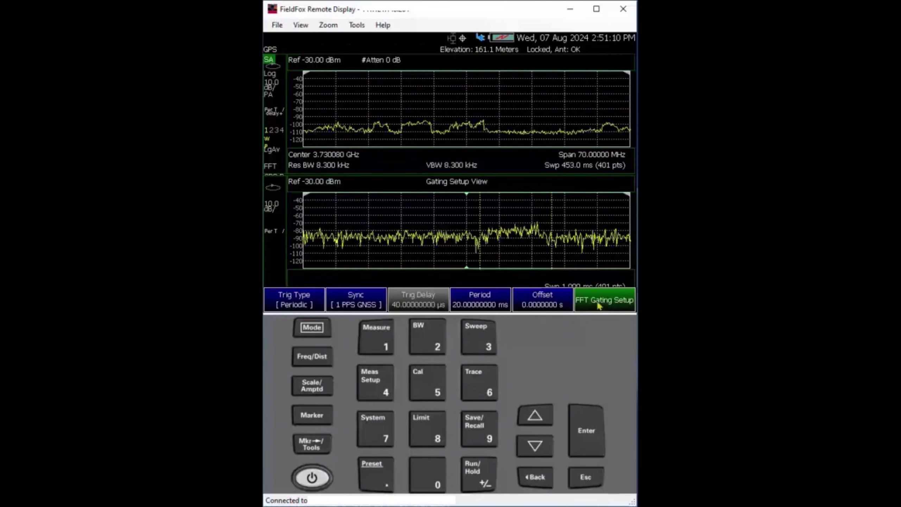
click(586, 306)
click(311, 307)
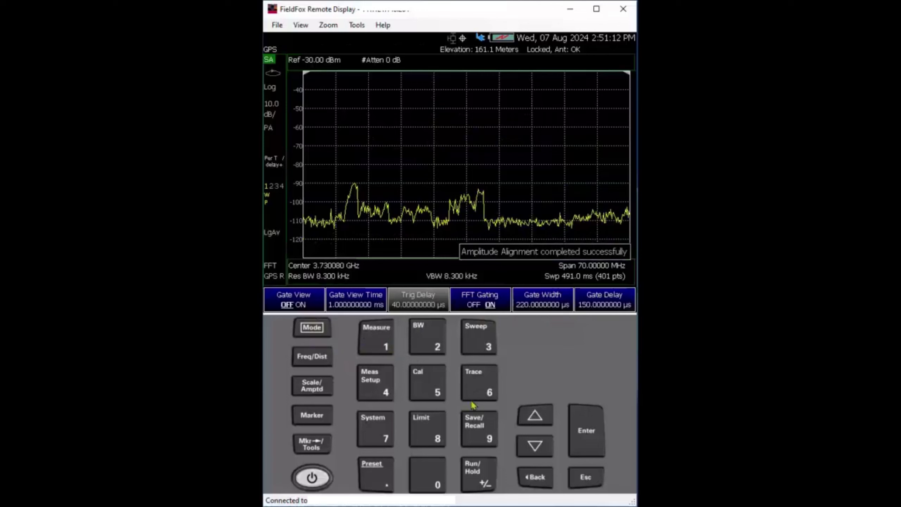
Switch to zero span at 3.730080 GHz and check the 5 ms sweep and trigger settings.
key(f)
click(482, 300)
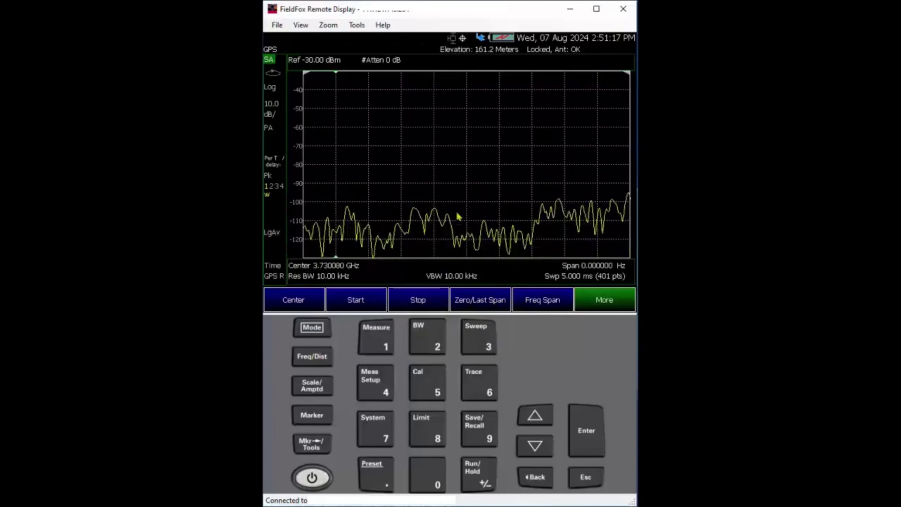
click(473, 342)
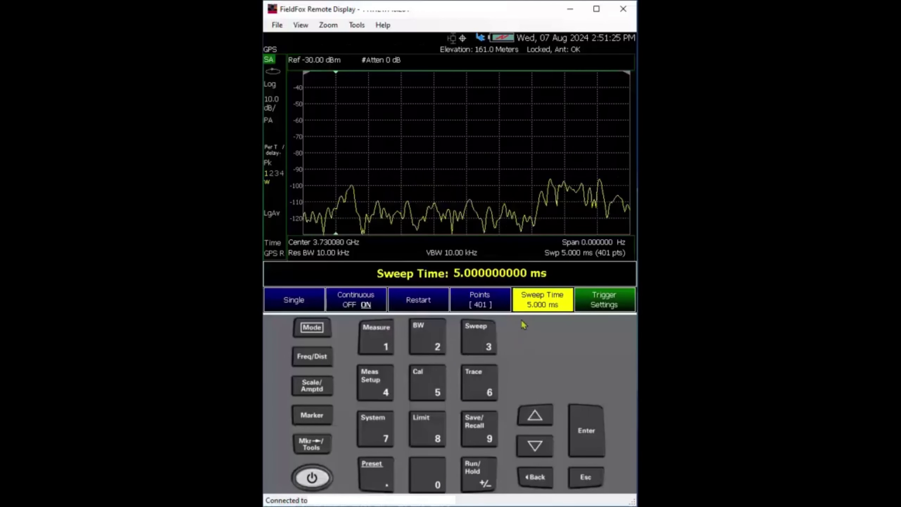
click(607, 303)
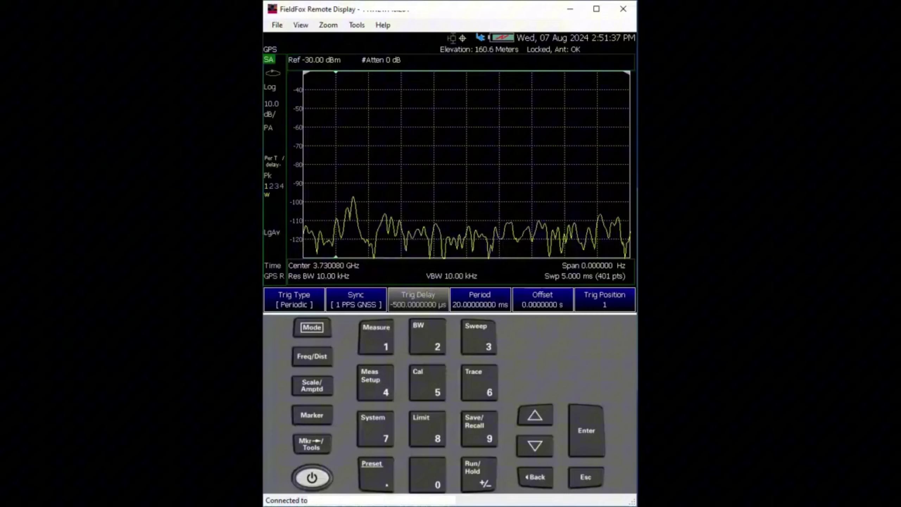
click(427, 337)
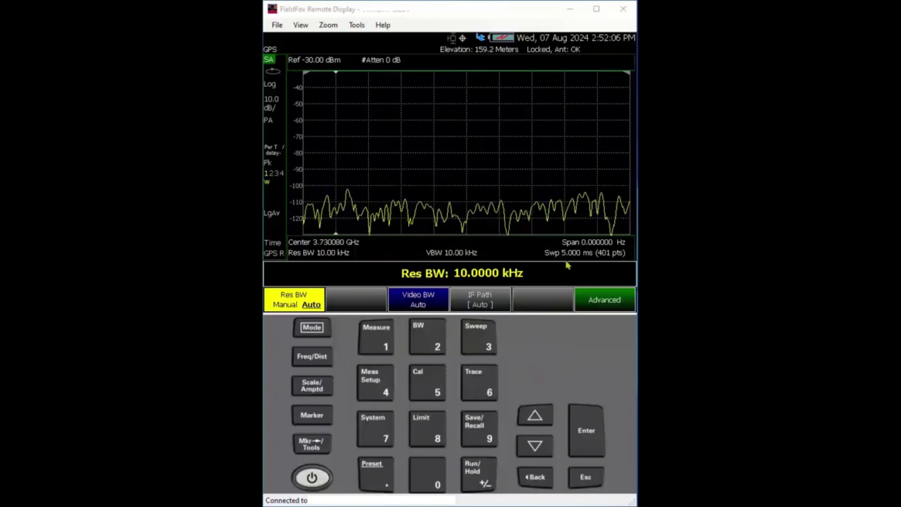
Step the resolution bandwidth up past 1 MHz to 5 MHz, then settle it at 3 MHz.
click(534, 418)
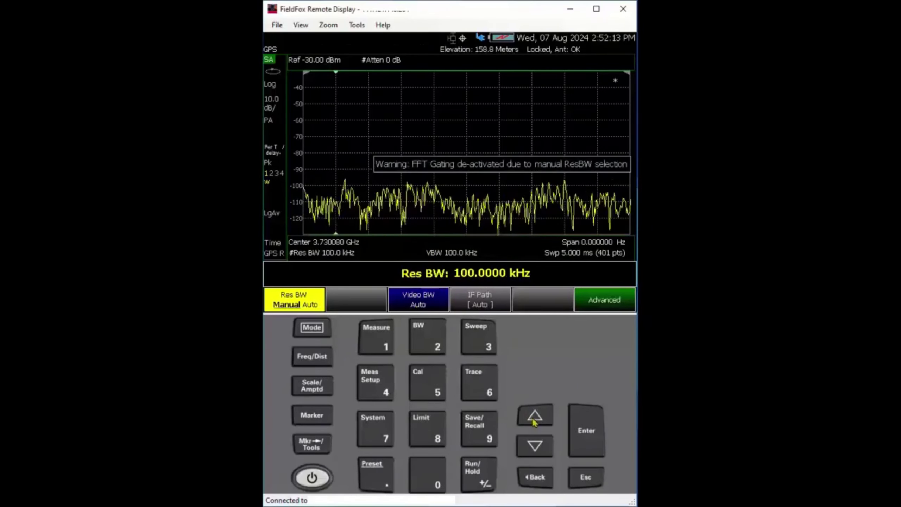
click(534, 419)
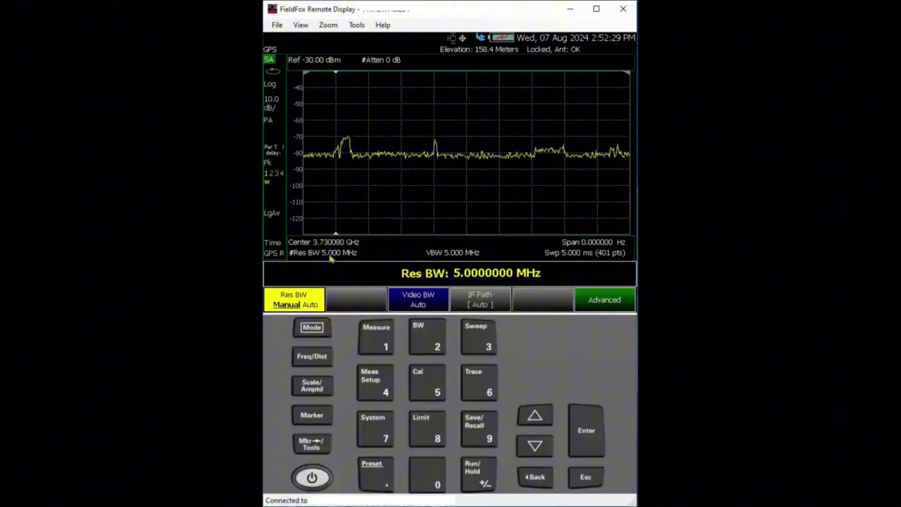
click(529, 449)
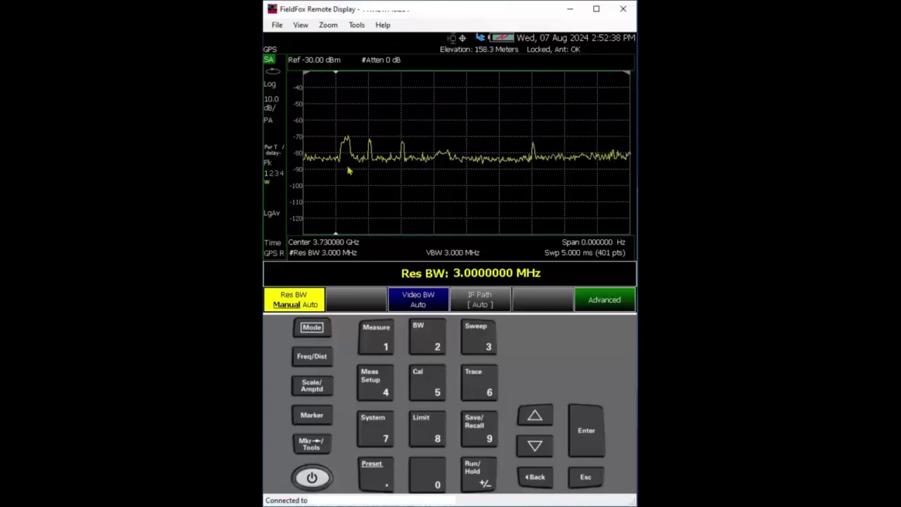
click(587, 476)
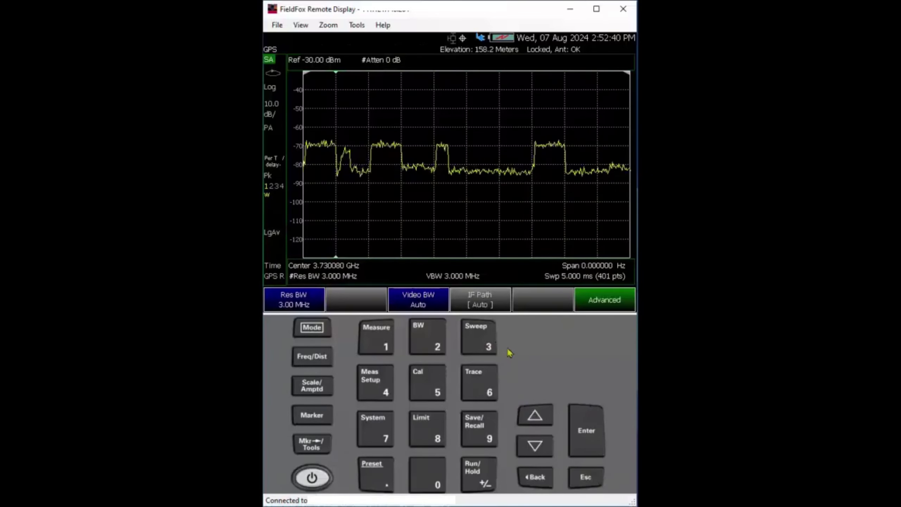
Return the analyzer to the previous 70 MHz span using Zero/Last Span.
click(312, 356)
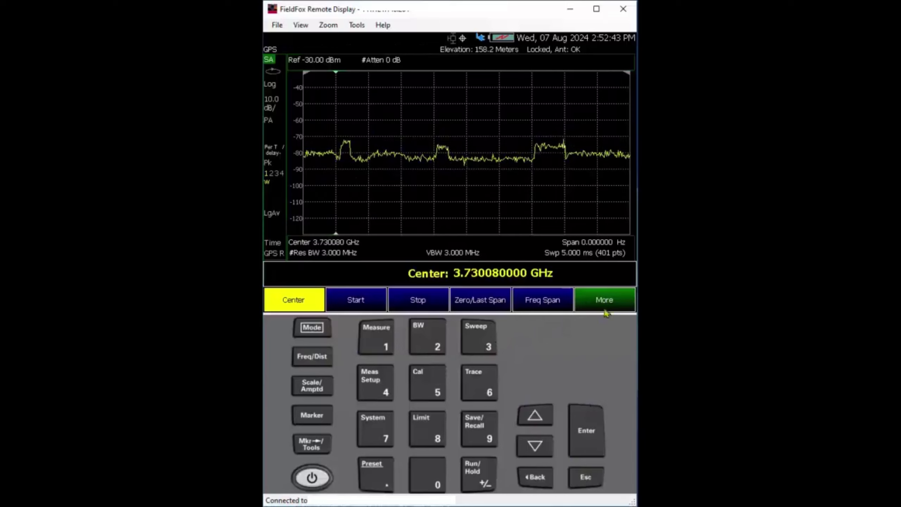
click(507, 302)
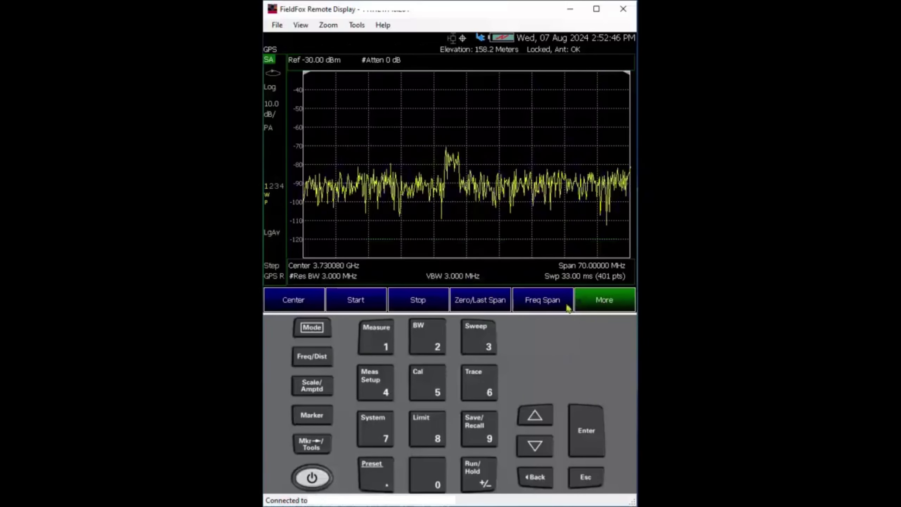
click(604, 300)
In FFT Gating Setup, turn Gate View and FFT Gating on, so RBW resets to 8.3 kHz.
key(3)
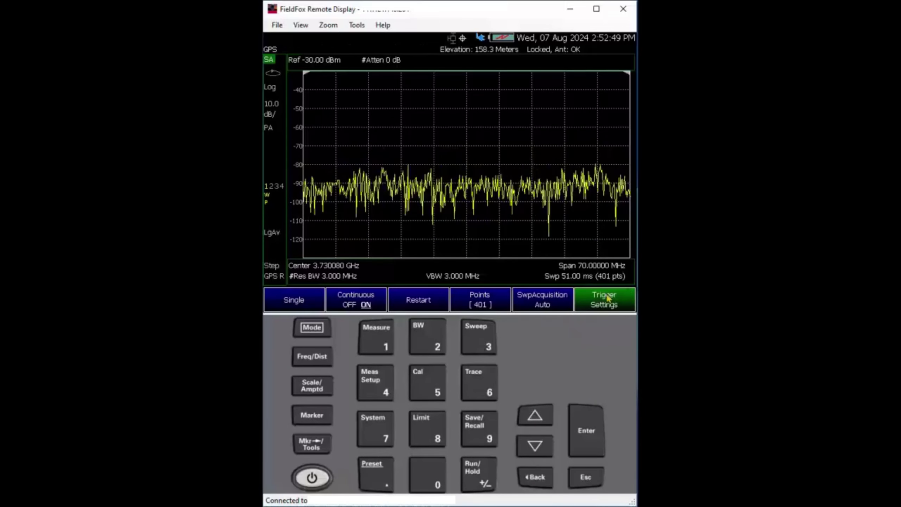
click(607, 298)
click(625, 302)
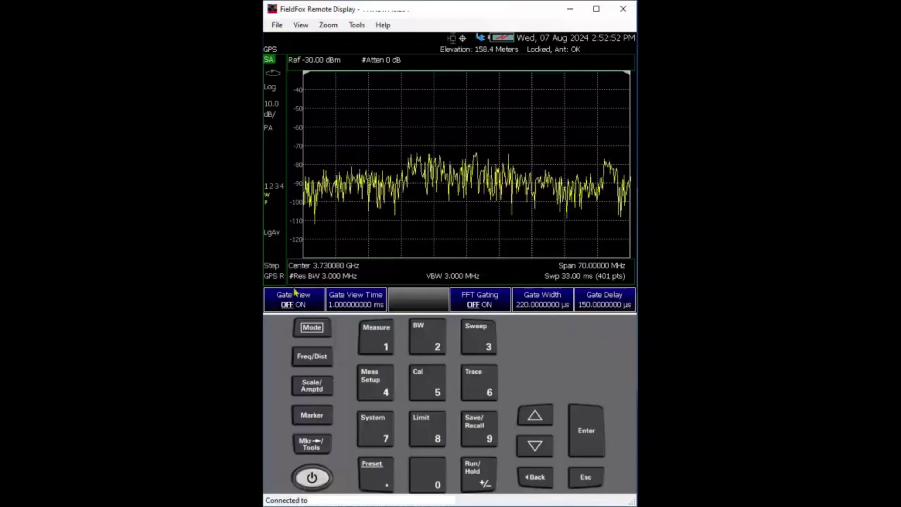
click(294, 298)
click(485, 304)
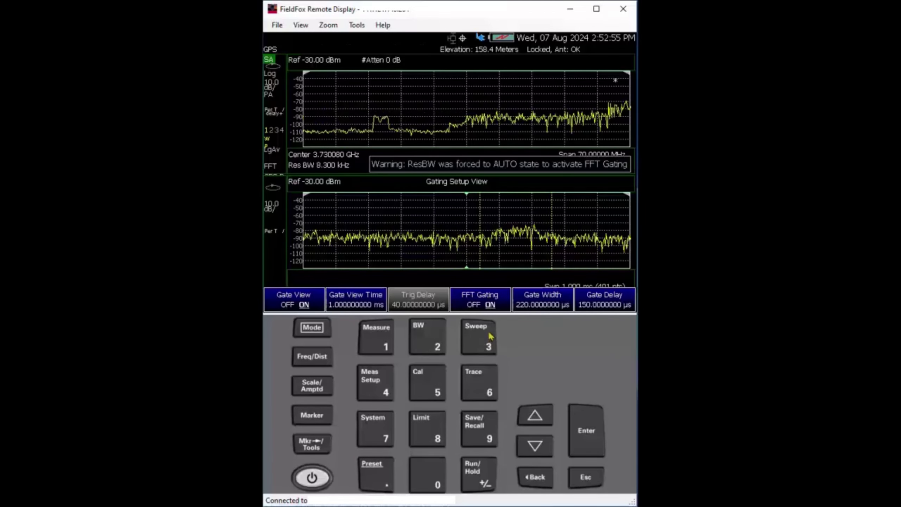